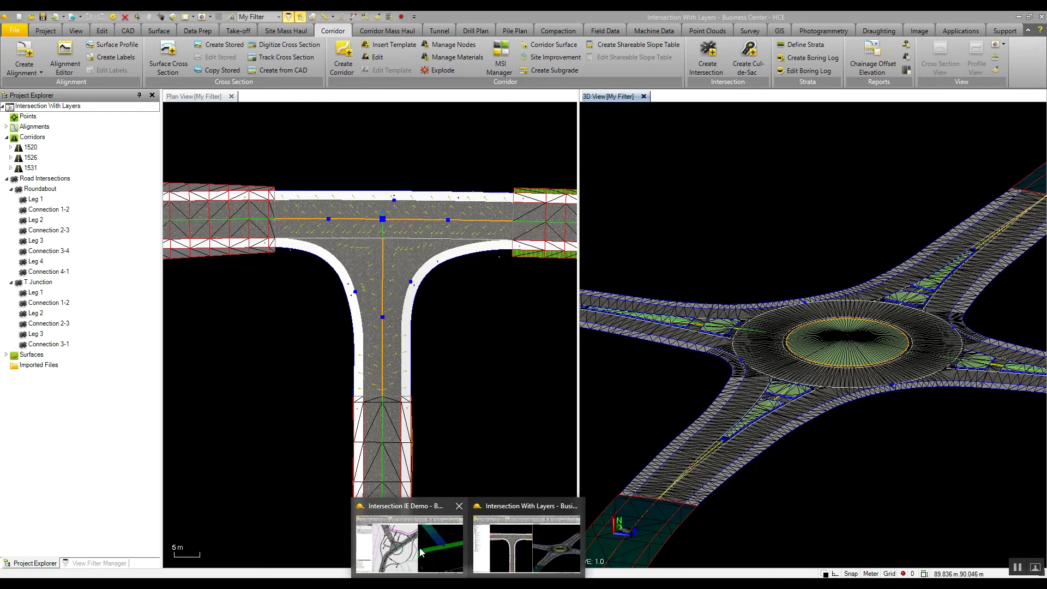
- Bring the Intersection IE Demo project forward with its project tree and frame the roundabout
left_click(422, 552)
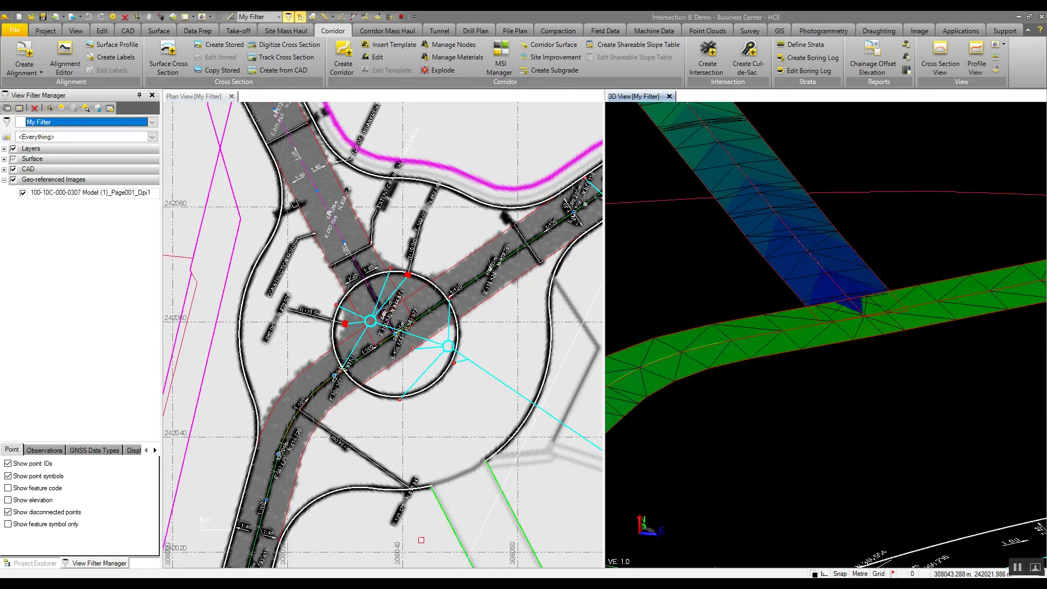
left_click(30, 563)
scroll(325, 401, "down", 3)
scroll(325, 401, "down", 2)
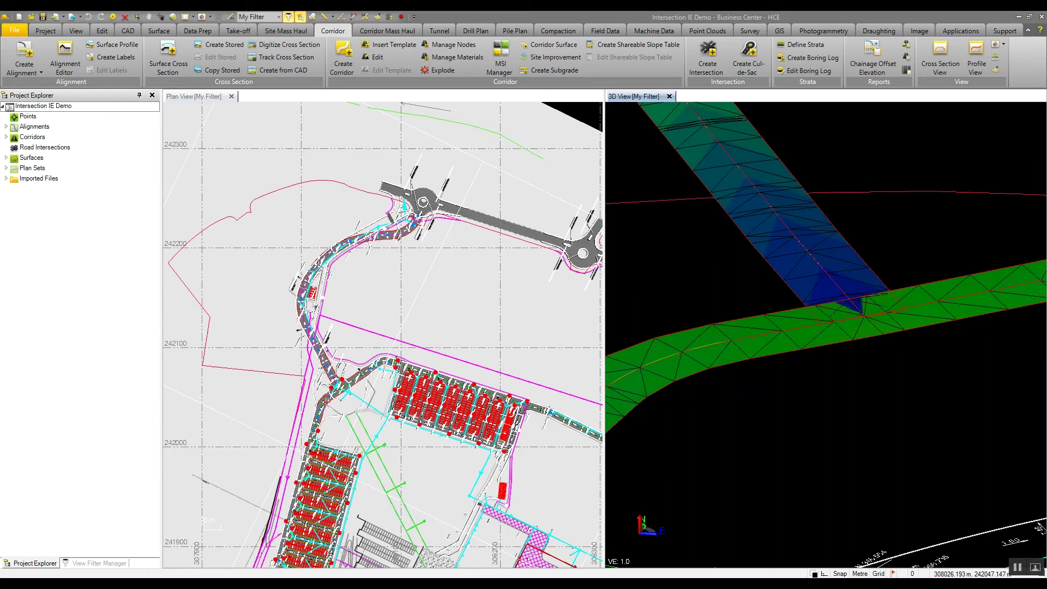
scroll(325, 401, "down", 2)
scroll(326, 399, "up", 2)
scroll(333, 401, "down", 2)
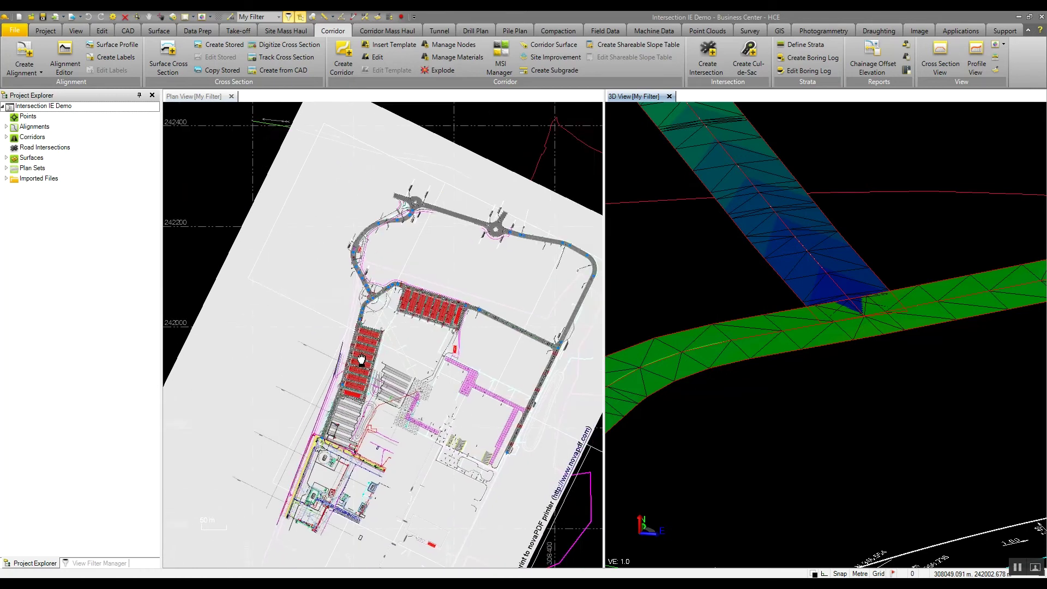
middle_click_drag(333, 437, 348, 401)
scroll(354, 358, "up", 3)
scroll(353, 358, "up", 2)
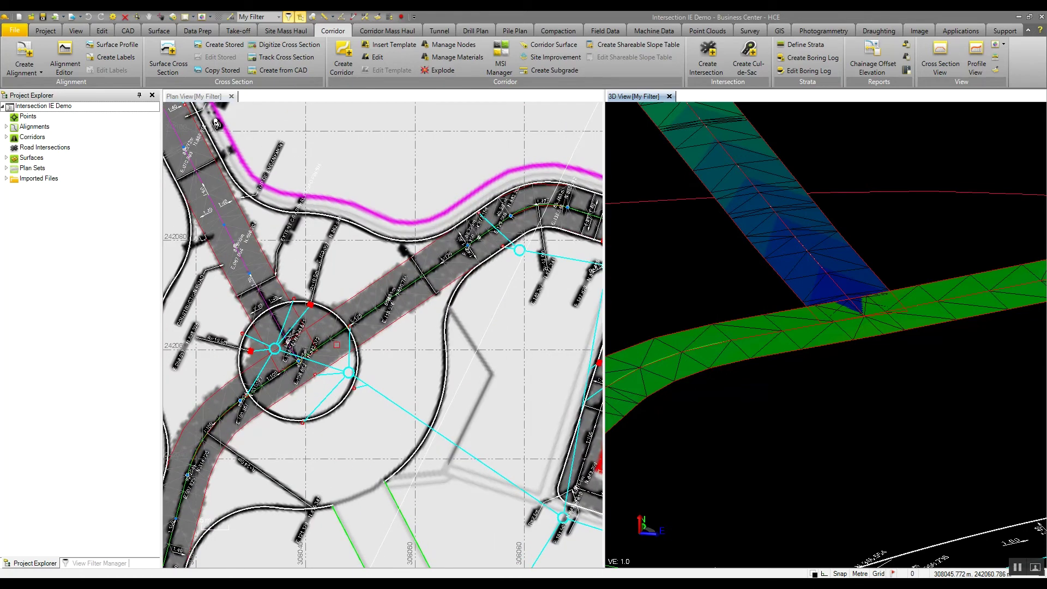
scroll(353, 358, "up", 1)
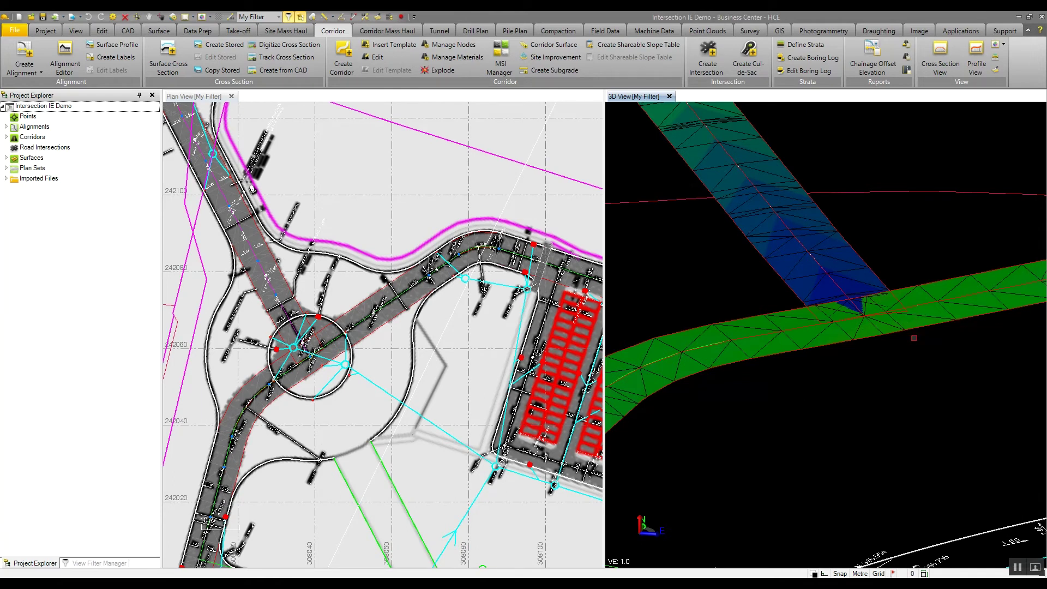
- Create an intersection named Roundabout from the six corridors, with Create roundabout enabled
left_click(708, 54)
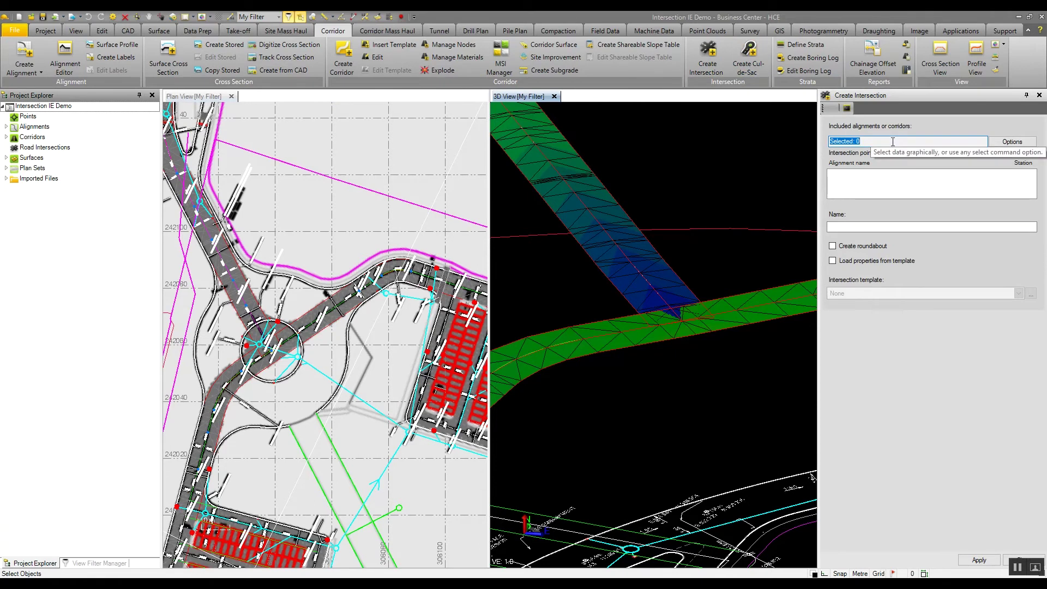
left_click_drag(742, 374, 619, 278)
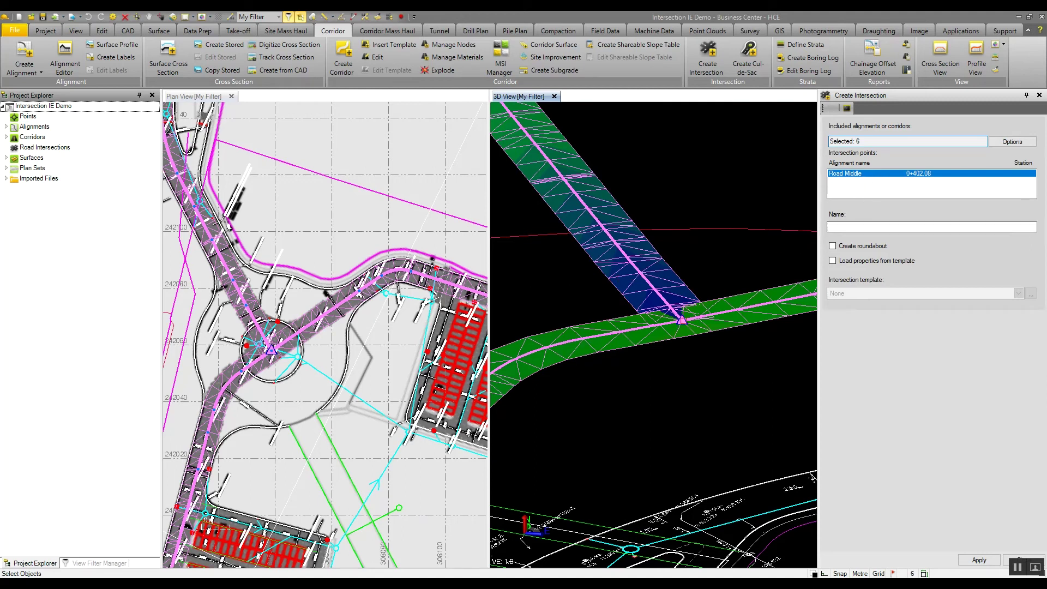
left_click(870, 227)
type("Roundabout")
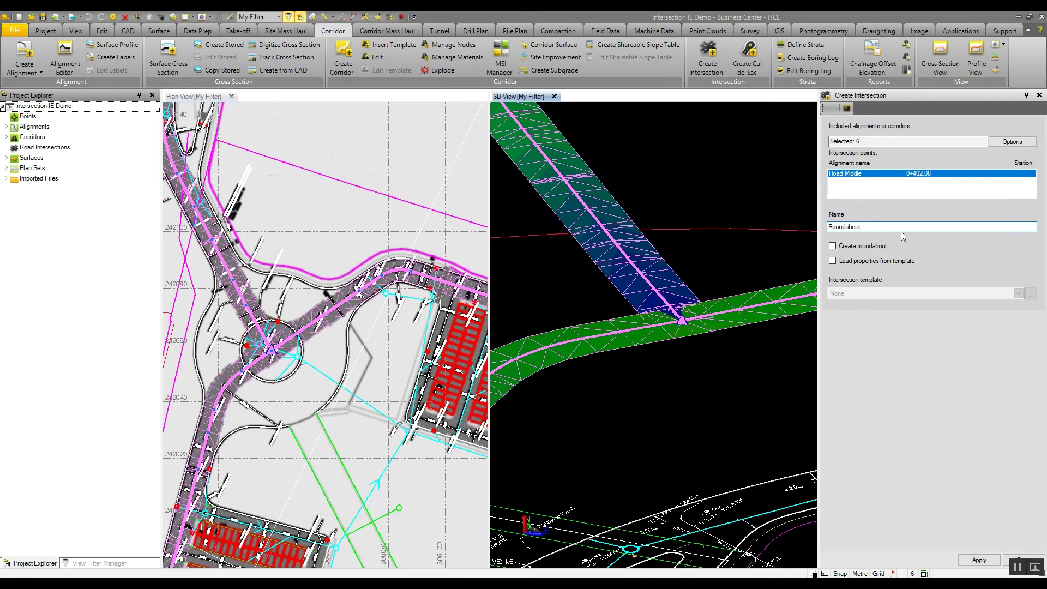
left_click(833, 246)
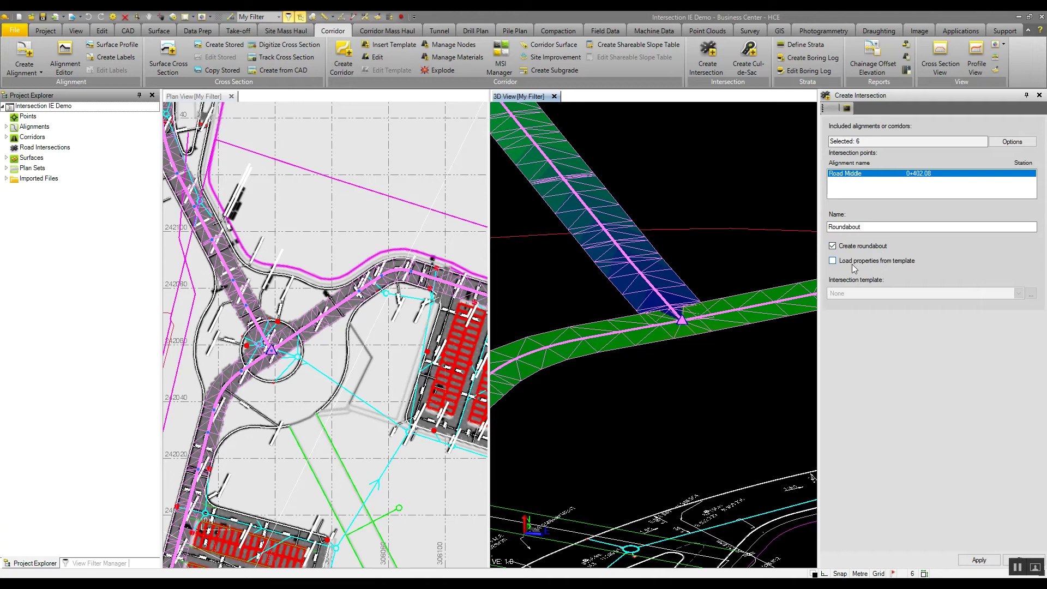
- Apply the intersection, then select Roundabout under Road Intersections to show its properties
left_click(977, 562)
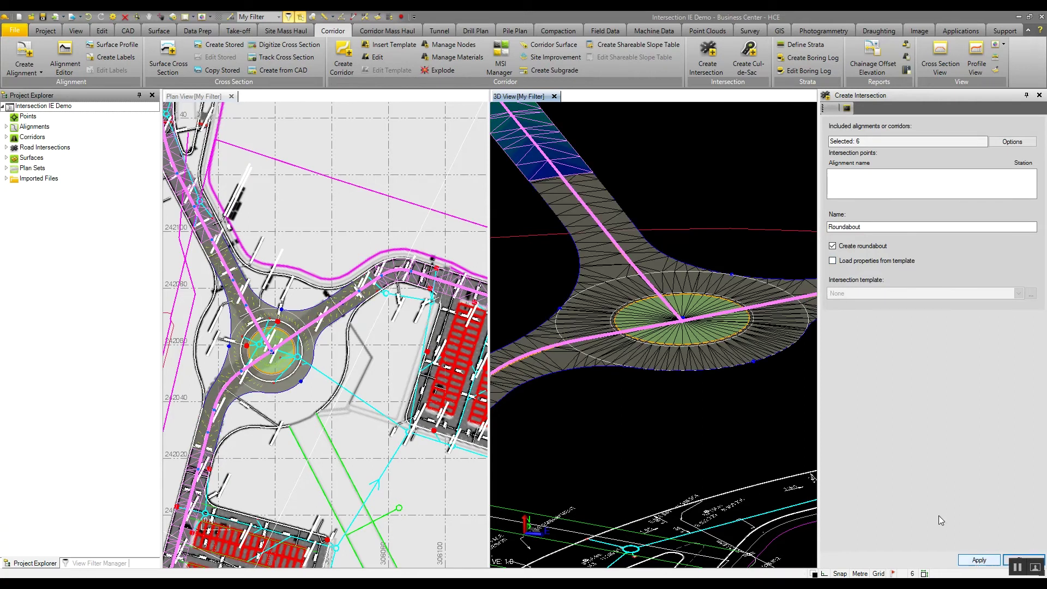
scroll(700, 357, "down", 3)
scroll(715, 344, "down", 1)
scroll(688, 364, "down", 2)
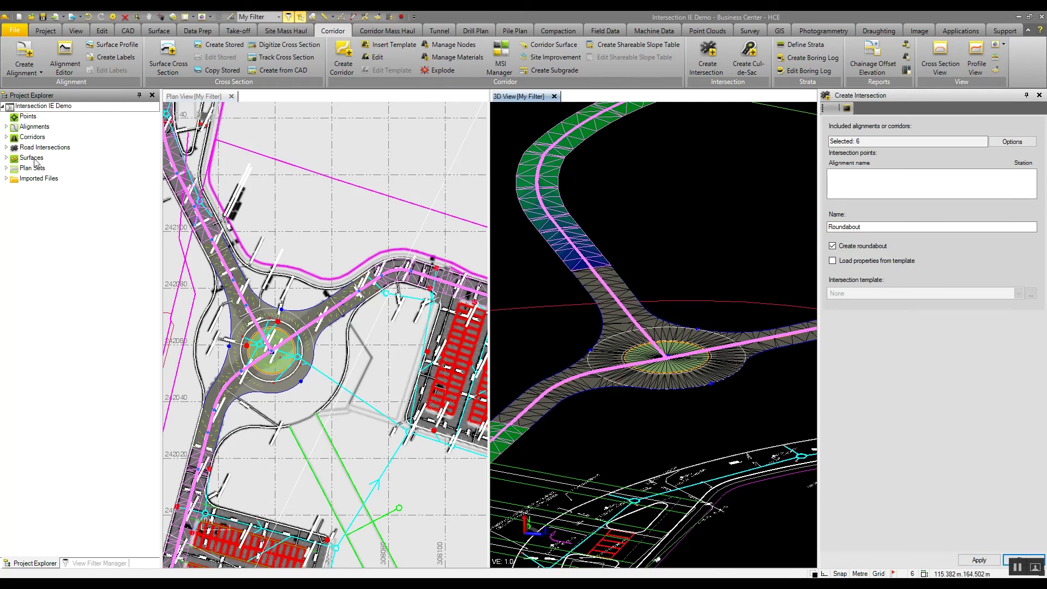
left_click(6, 147)
left_click(10, 158)
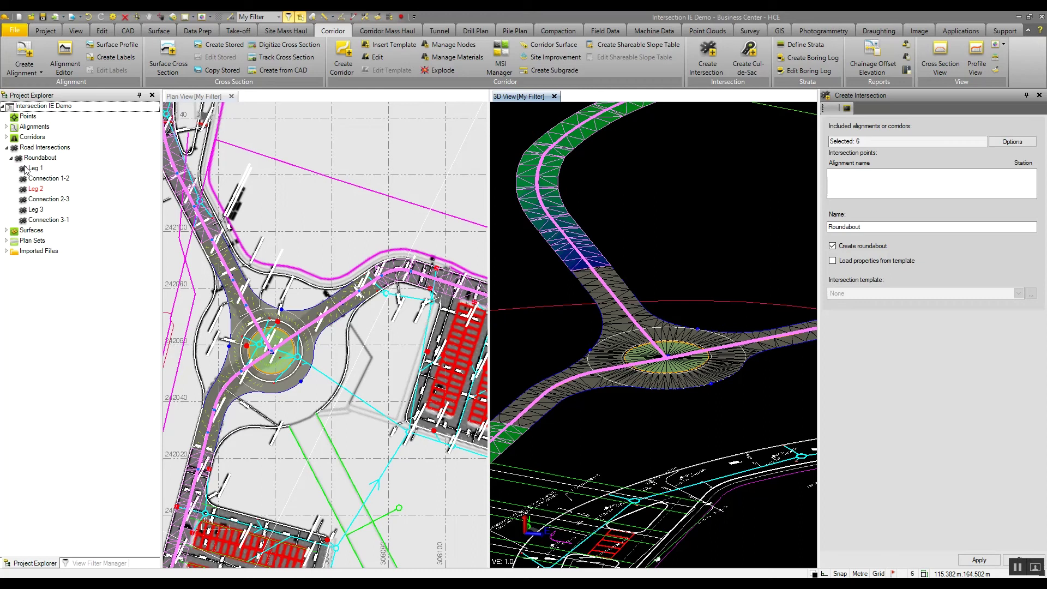
left_click(36, 158)
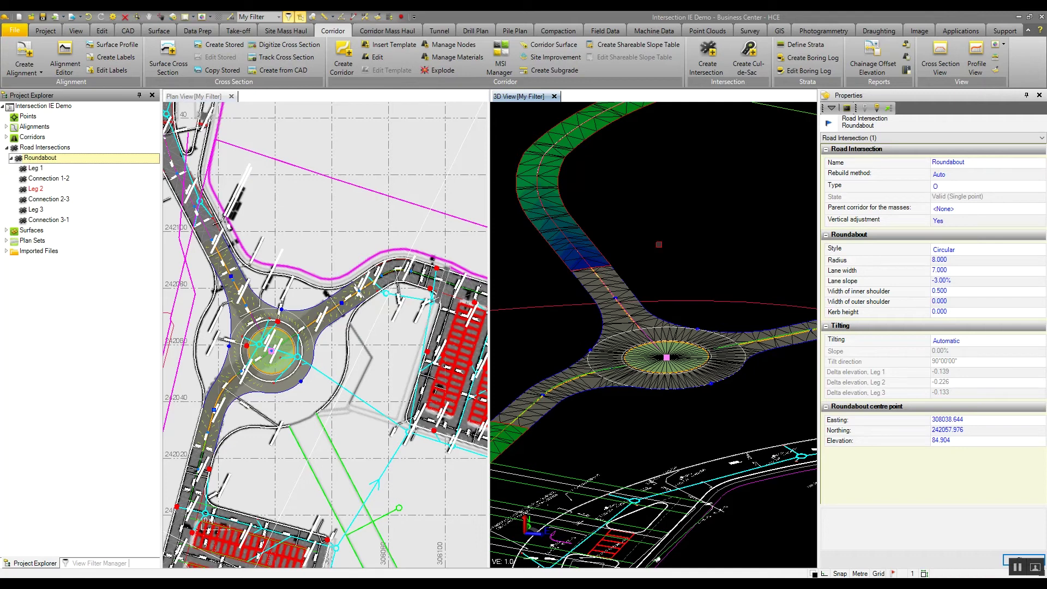
- Change the Roundabout radius from 8.000 to 20 and inspect the enlarged ring in 3D
left_click(958, 260)
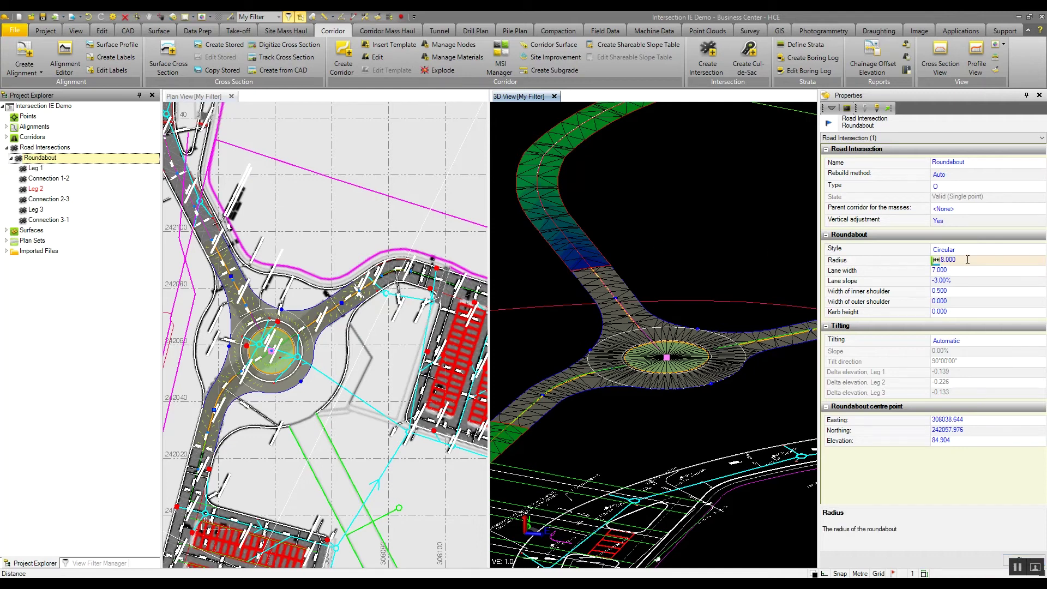
left_click_drag(968, 260, 906, 256)
type("20")
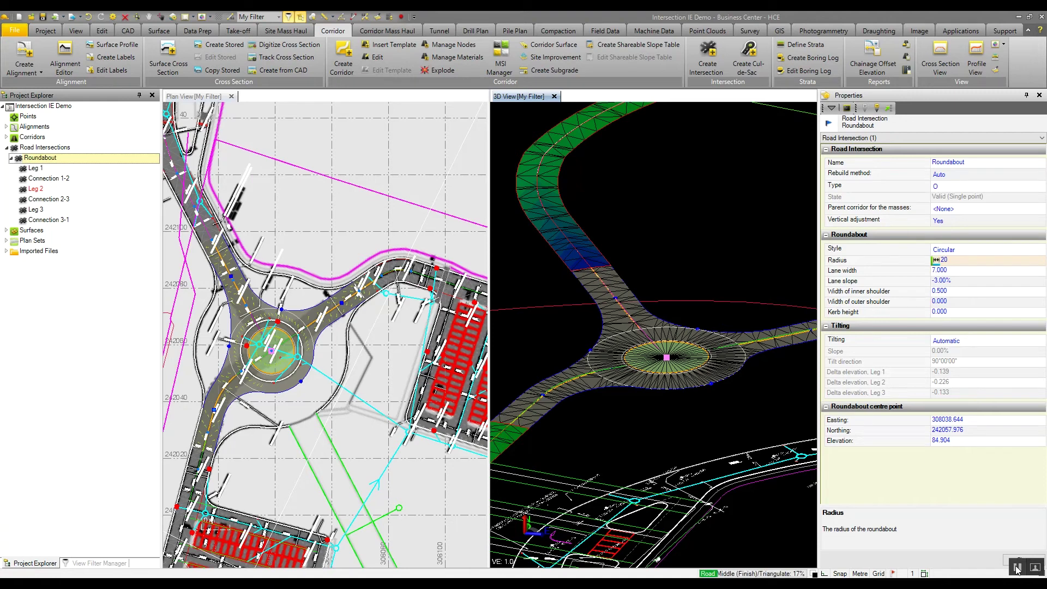
key("Return")
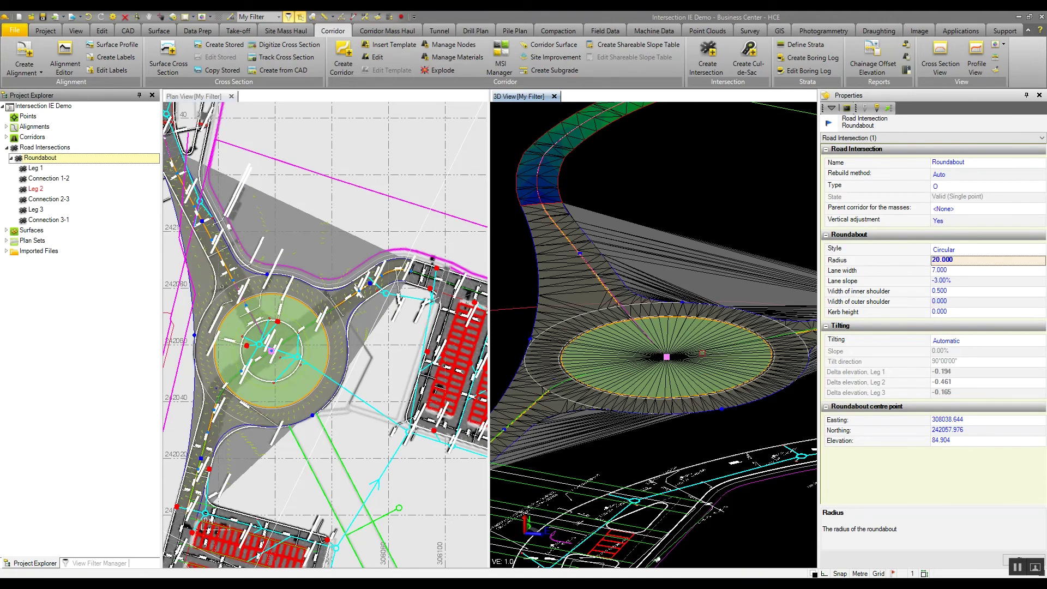
left_click_drag(658, 560, 669, 498)
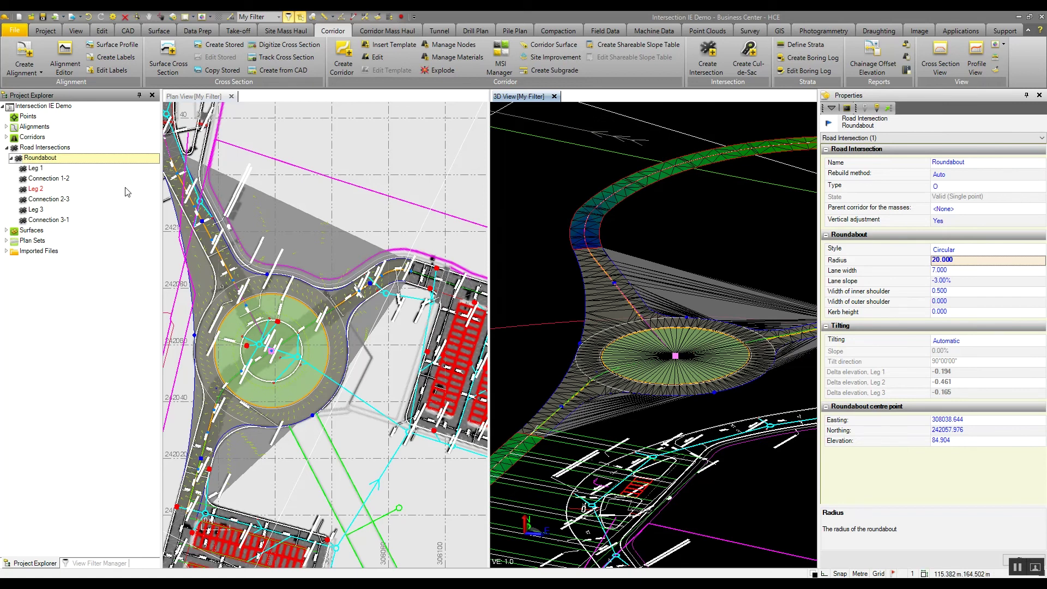
- Compare Leg 1 and Connections 1-2 and 2-3, then set Connection 2-3 to Contra inner circle turning
left_click(42, 171)
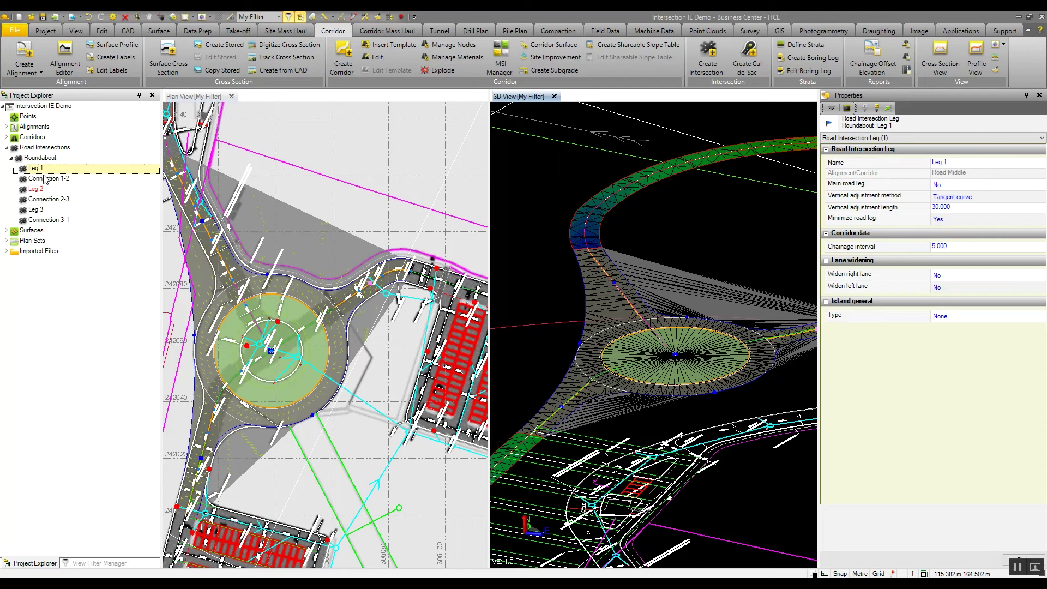
left_click(46, 184)
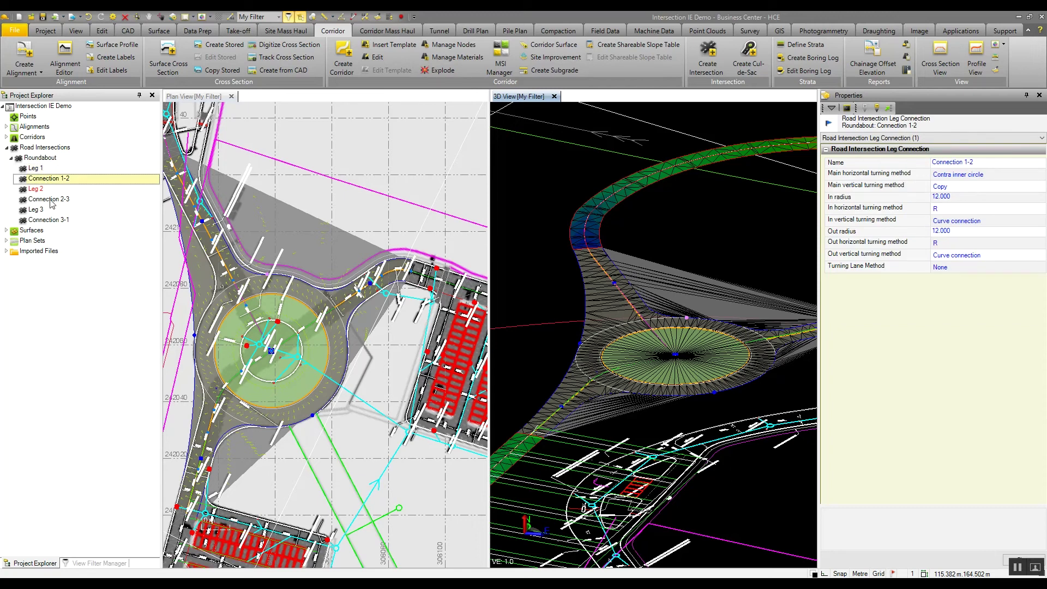
left_click(52, 201)
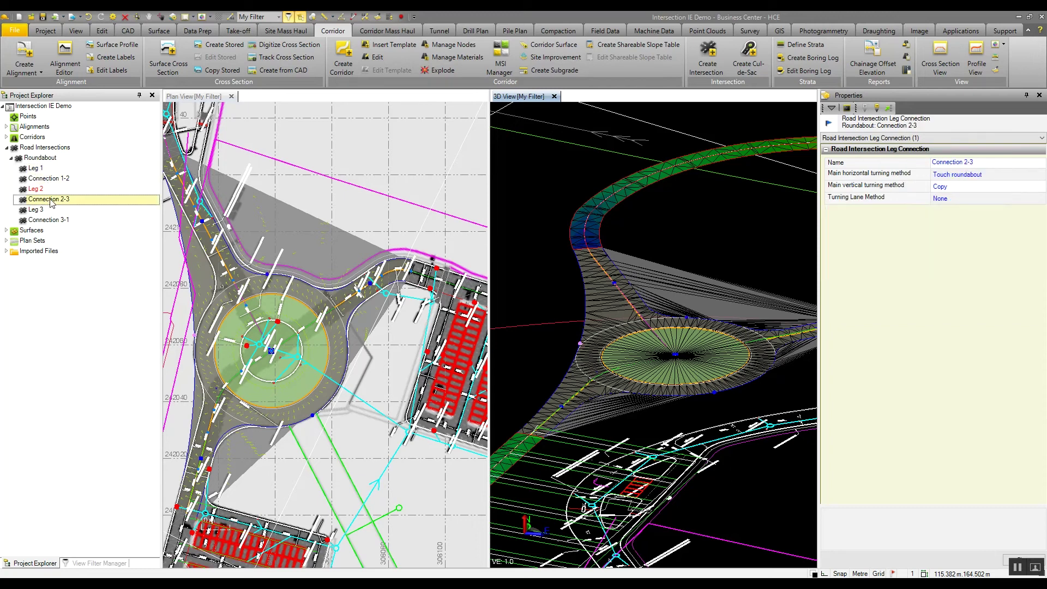
left_click(52, 184)
left_click(53, 201)
left_click(979, 176)
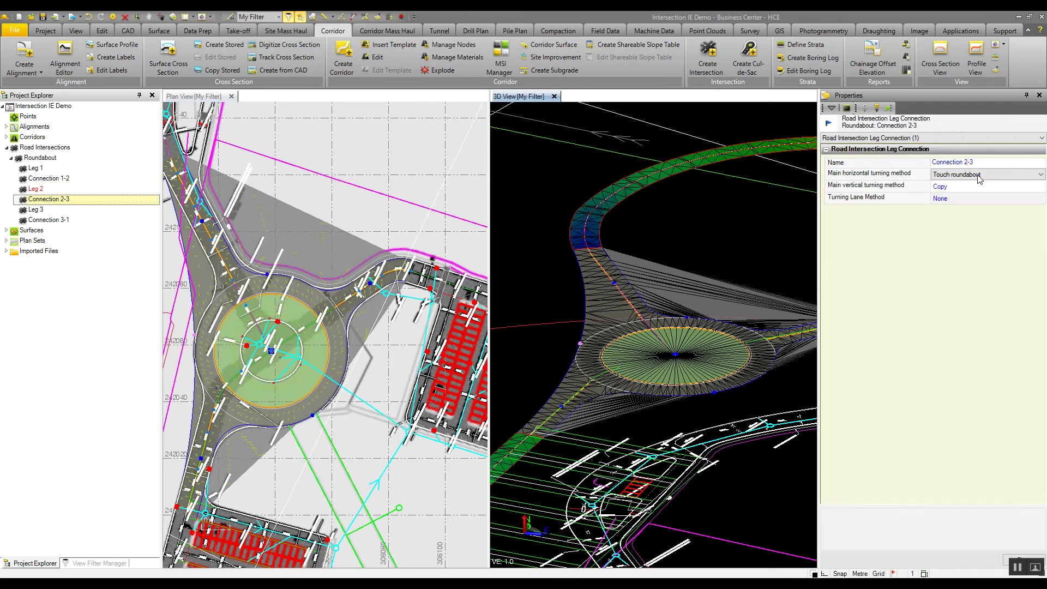
left_click(967, 189)
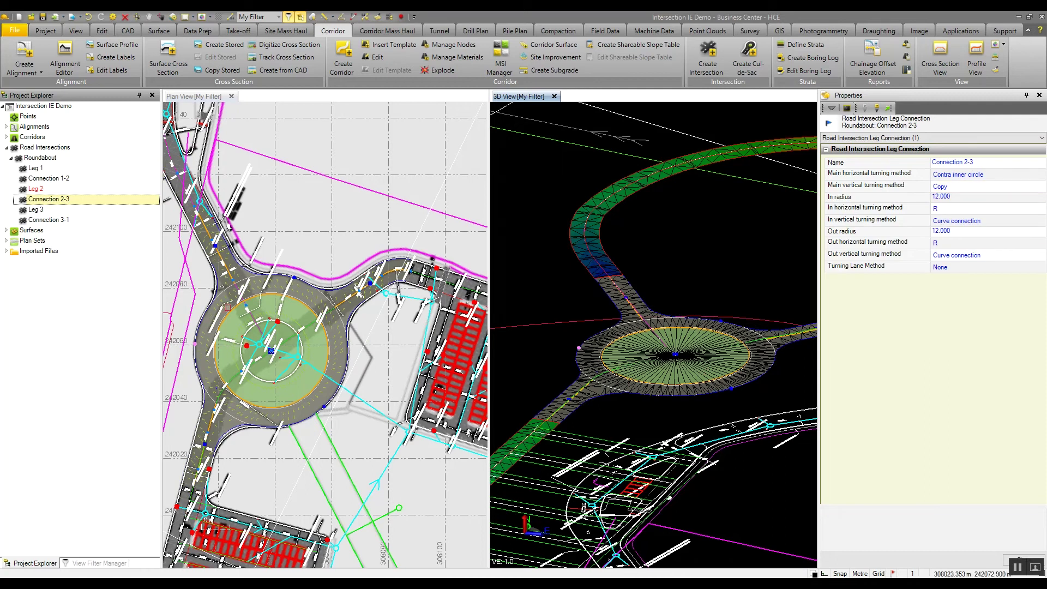
- Set Connection 2-3's in radius to 16
scroll(227, 308, "up", 3)
scroll(332, 279, "up", 2)
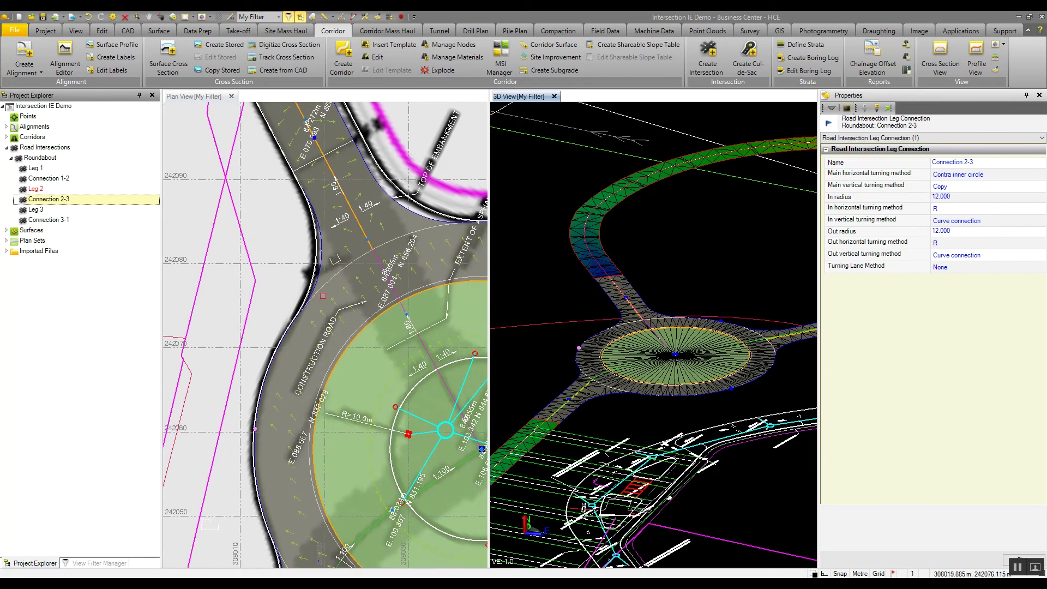
middle_click_drag(324, 370, 295, 114)
scroll(254, 363, "up", 4)
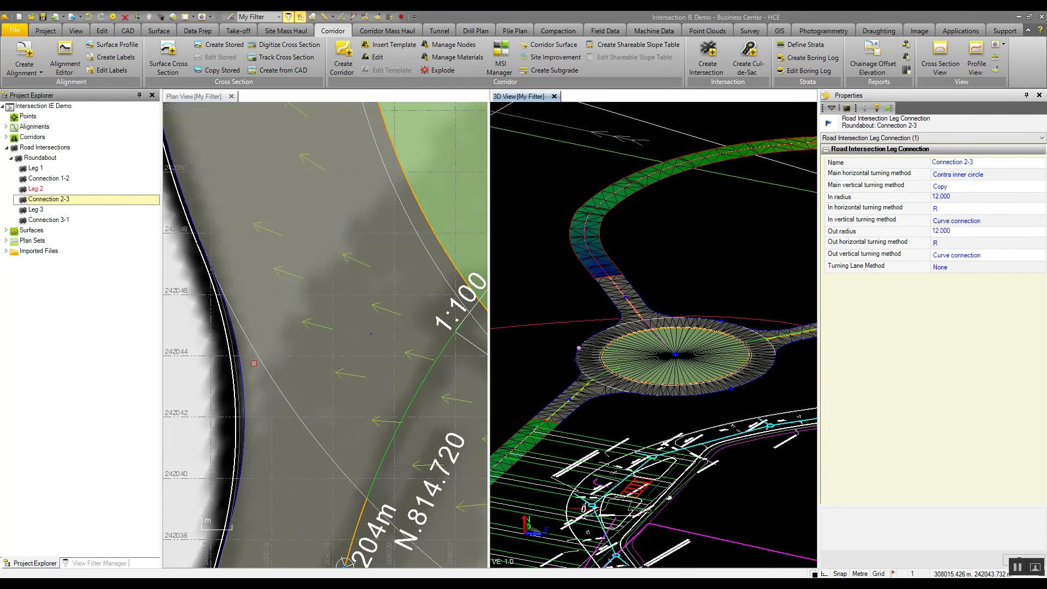
scroll(254, 363, "down", 2)
scroll(257, 382, "down", 2)
scroll(262, 423, "down", 1)
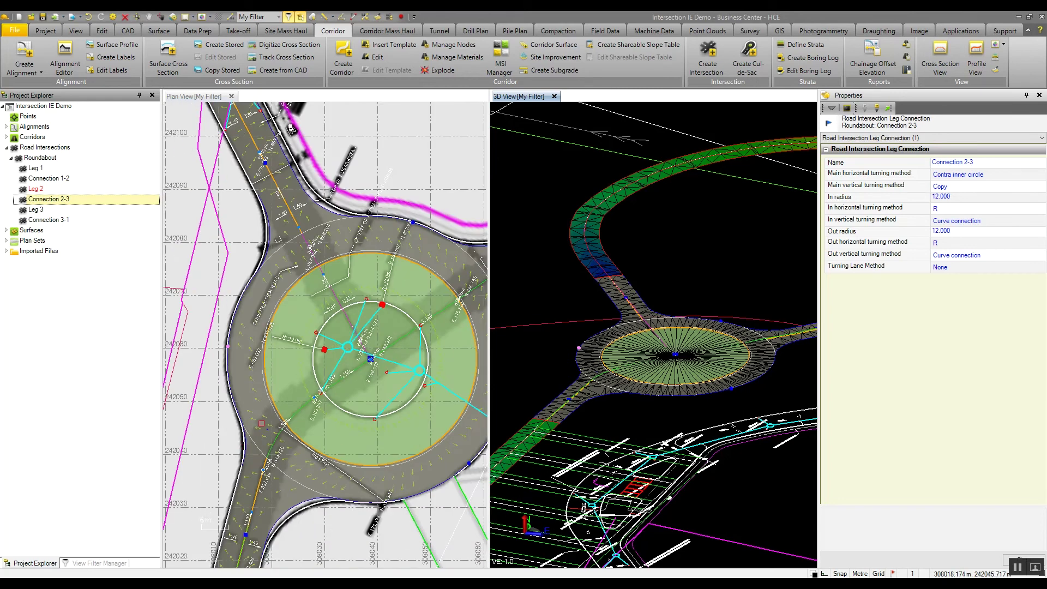
left_click(910, 199)
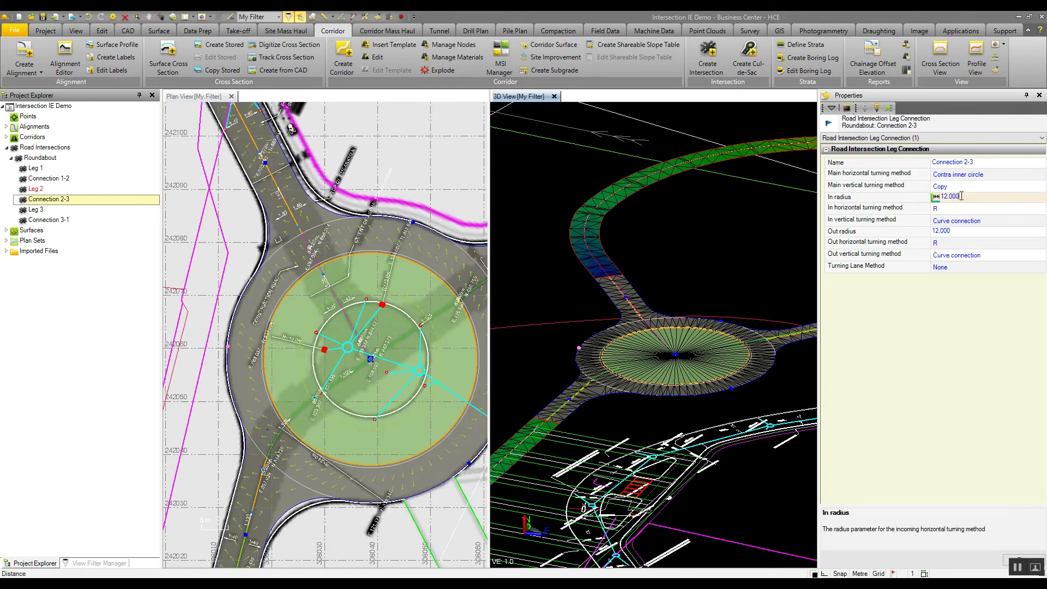
type("16")
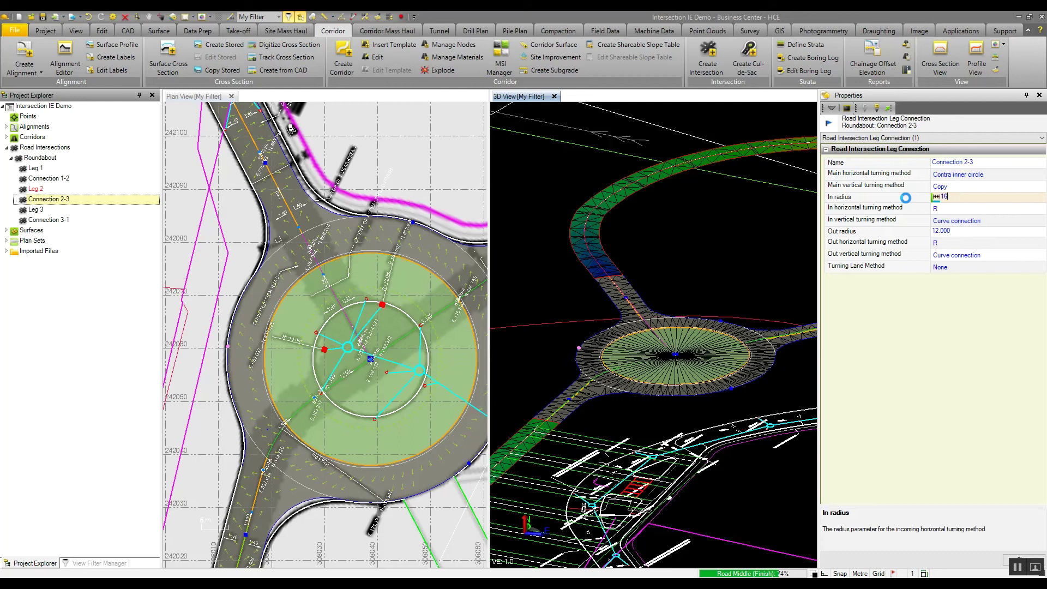
key("Tab")
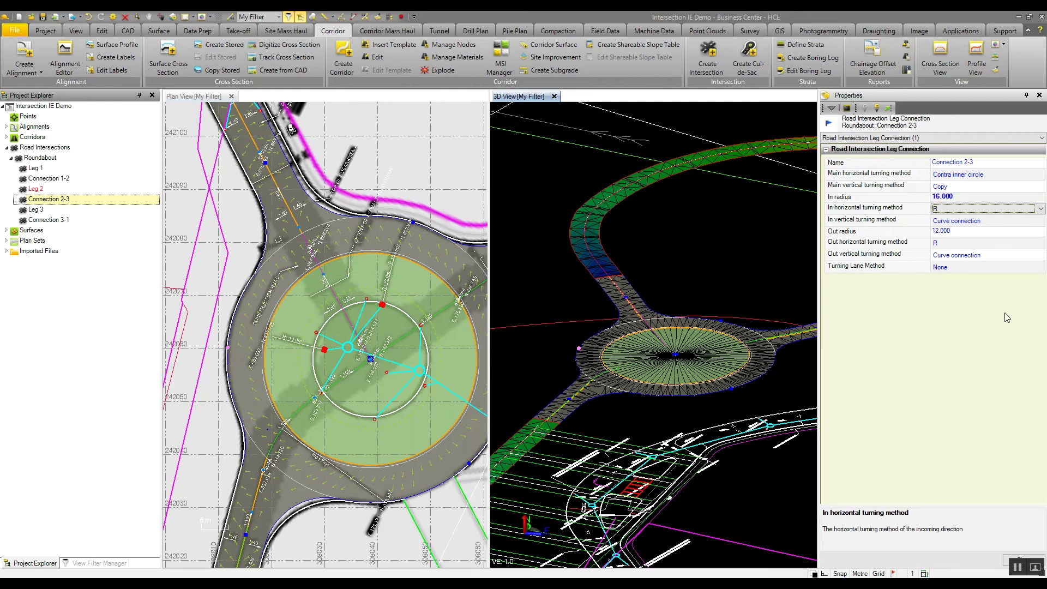
- Set Connection 2-3's out radius to 16 and check the rebuilt northern approach
left_click(955, 231)
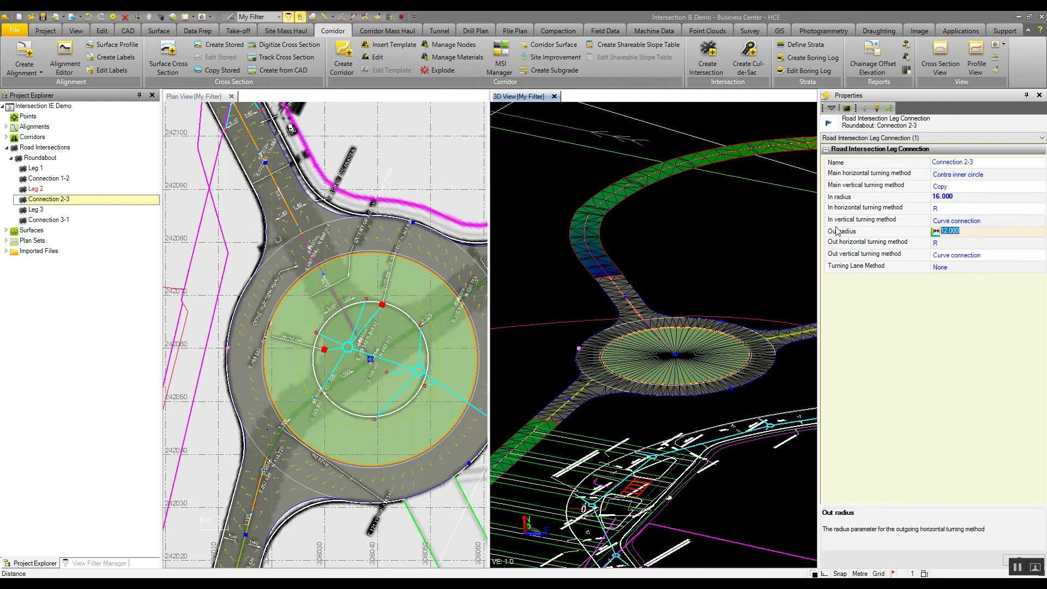
type("16")
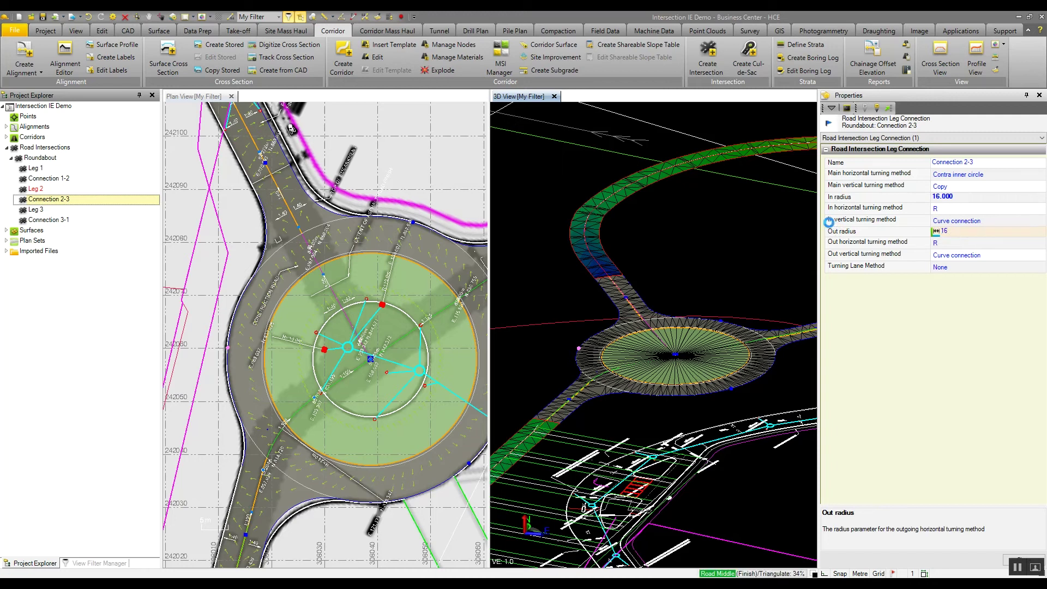
key("Tab")
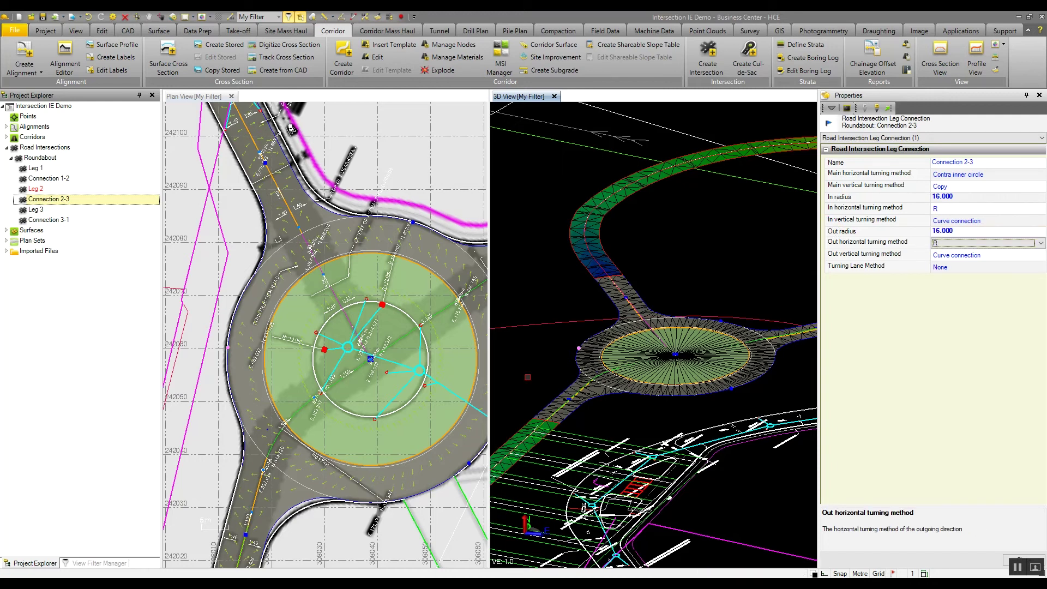
scroll(244, 427, "up", 3)
scroll(244, 426, "up", 2)
scroll(244, 427, "down", 2)
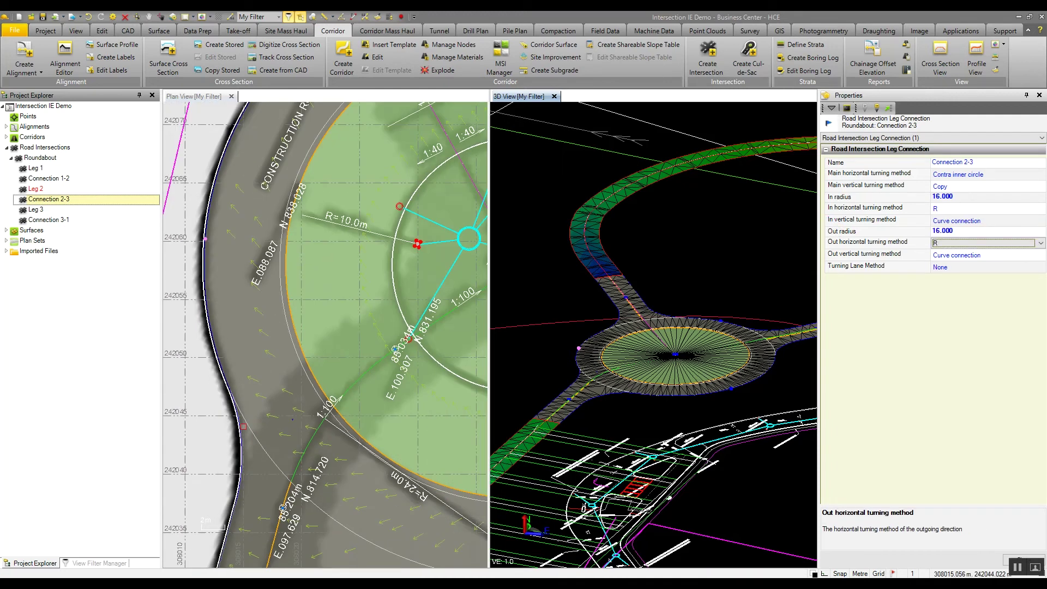
scroll(257, 393, "down", 1)
mouse_move(265, 163)
middle_mouse_down()
mouse_move(315, 283)
mouse_move(311, 185)
middle_mouse_up()
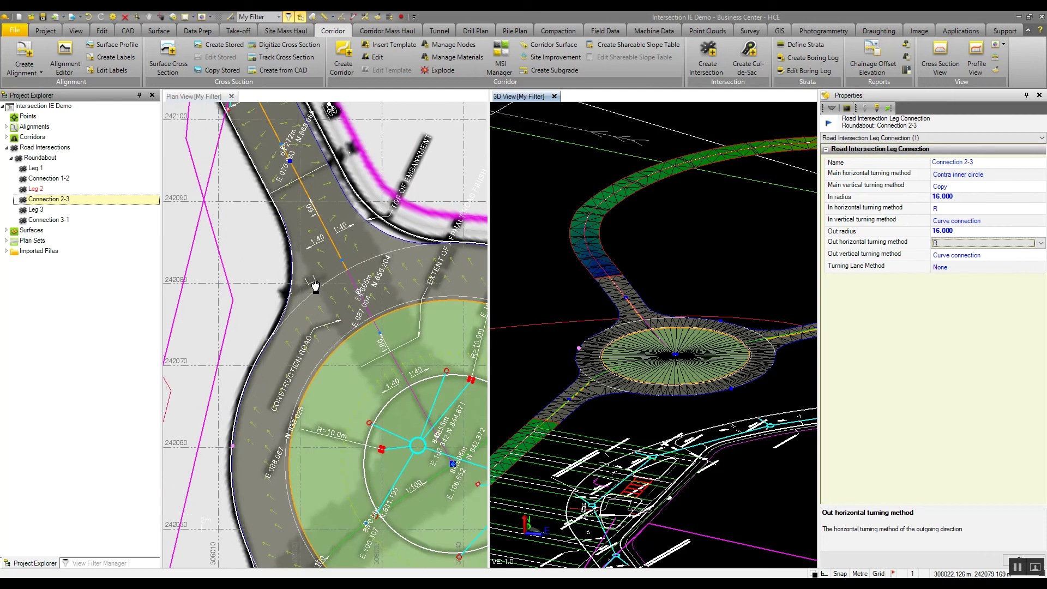
scroll(311, 186, "down", 2)
scroll(311, 185, "down", 2)
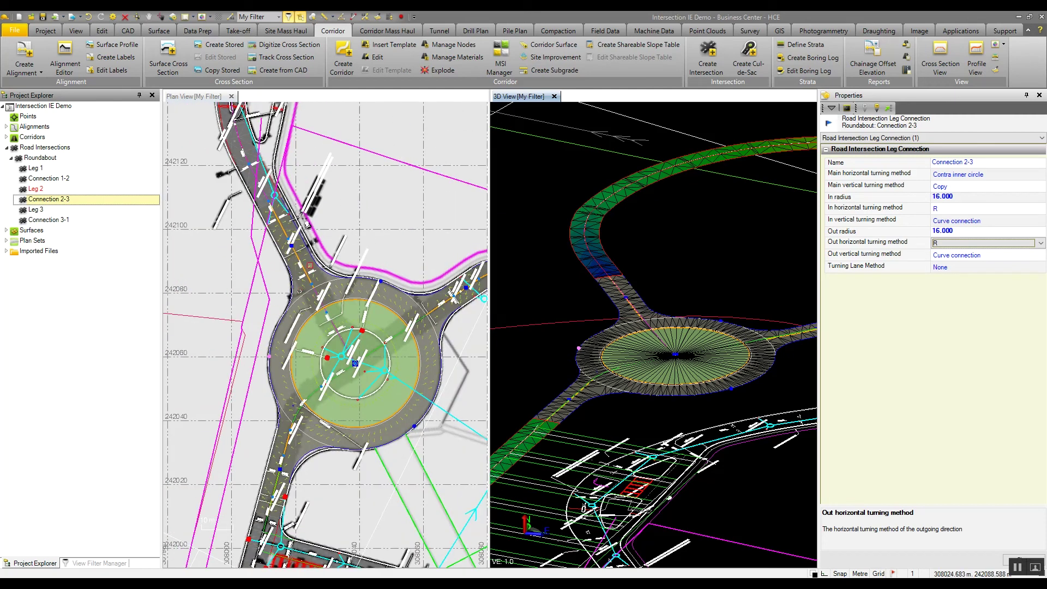
- Copy Connection 2-3's properties and paste them onto Connection 1-2
right_click(64, 200)
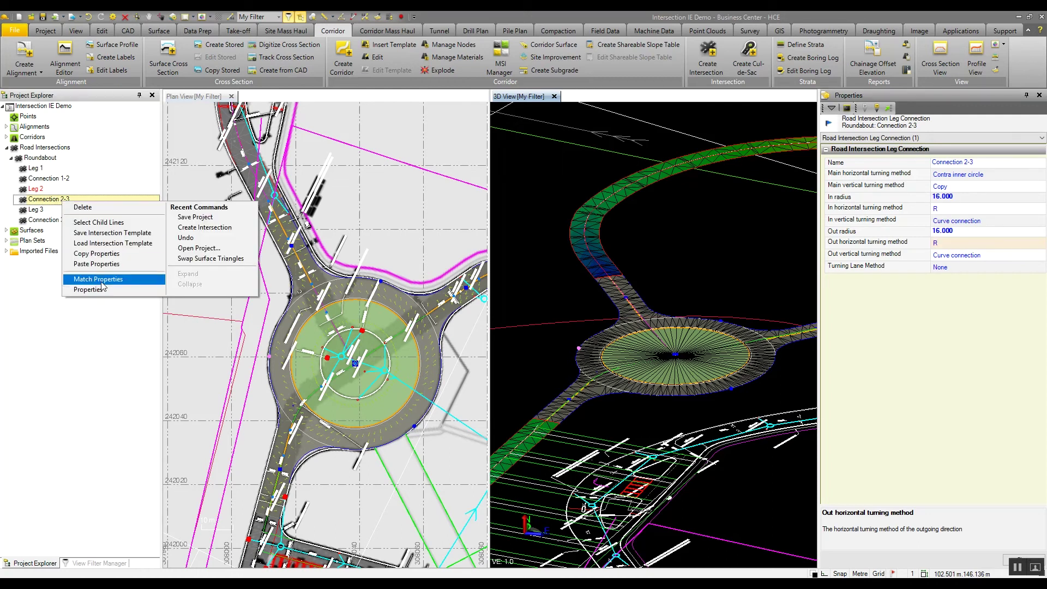
left_click(108, 255)
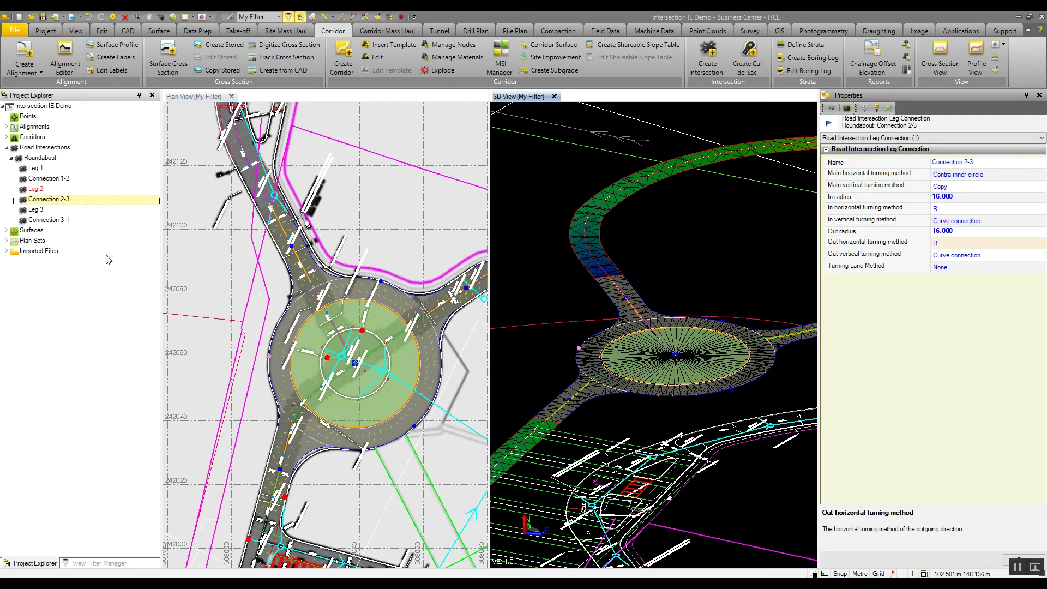
right_click(66, 183)
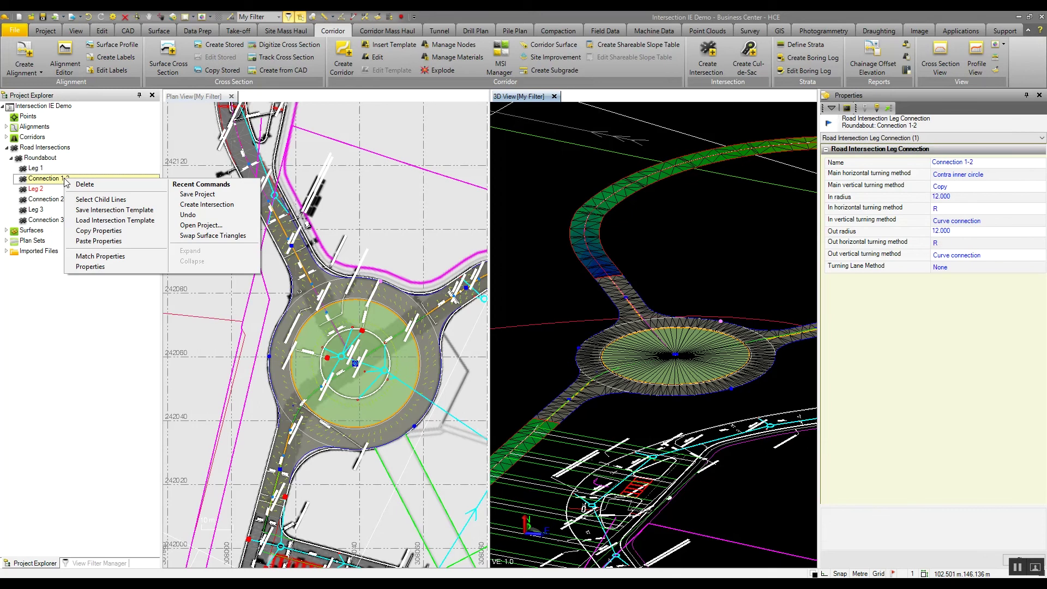
left_click(99, 241)
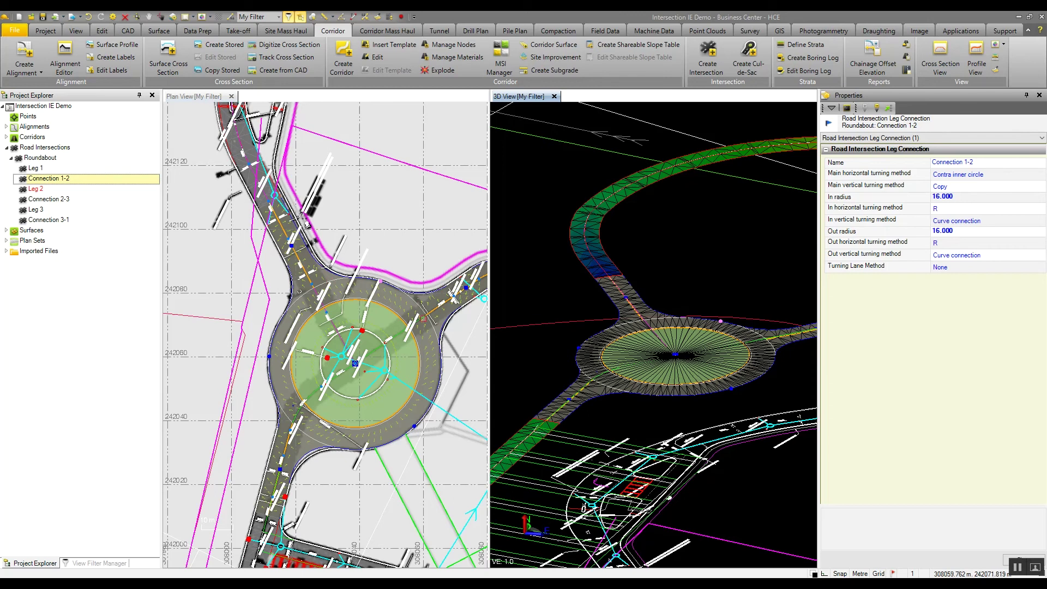
- Paste the copied 16 m radii onto Connection 3-1 as well
scroll(314, 323, "up", 3)
scroll(314, 323, "up", 2)
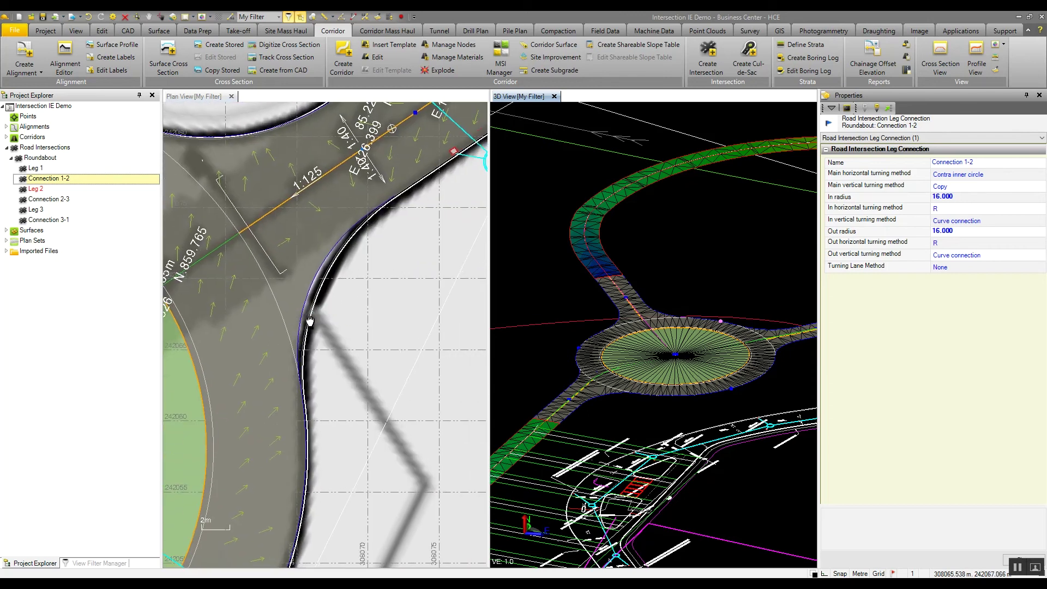
right_click(52, 224)
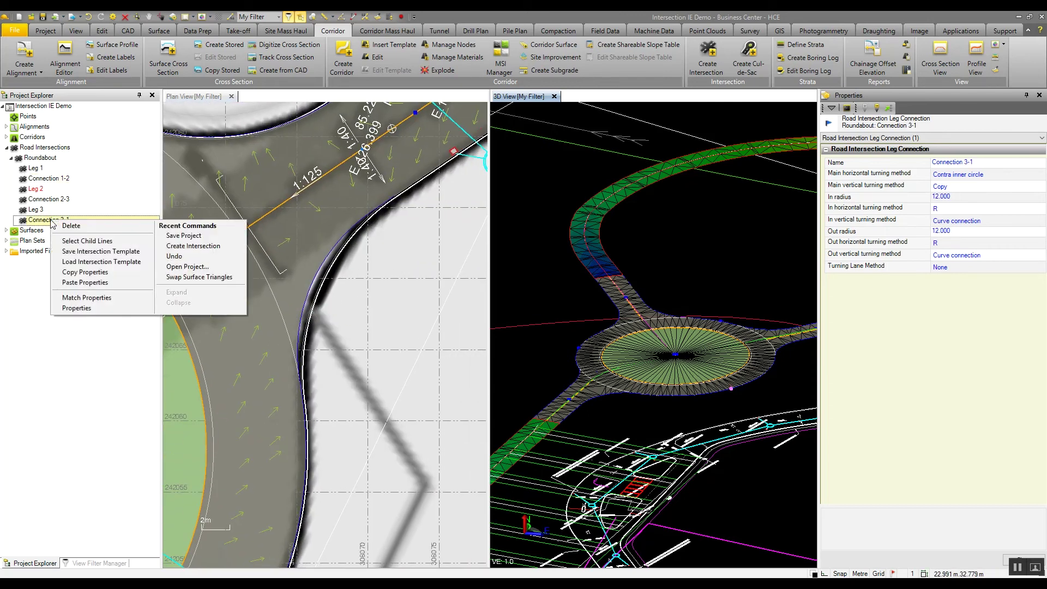
left_click(81, 286)
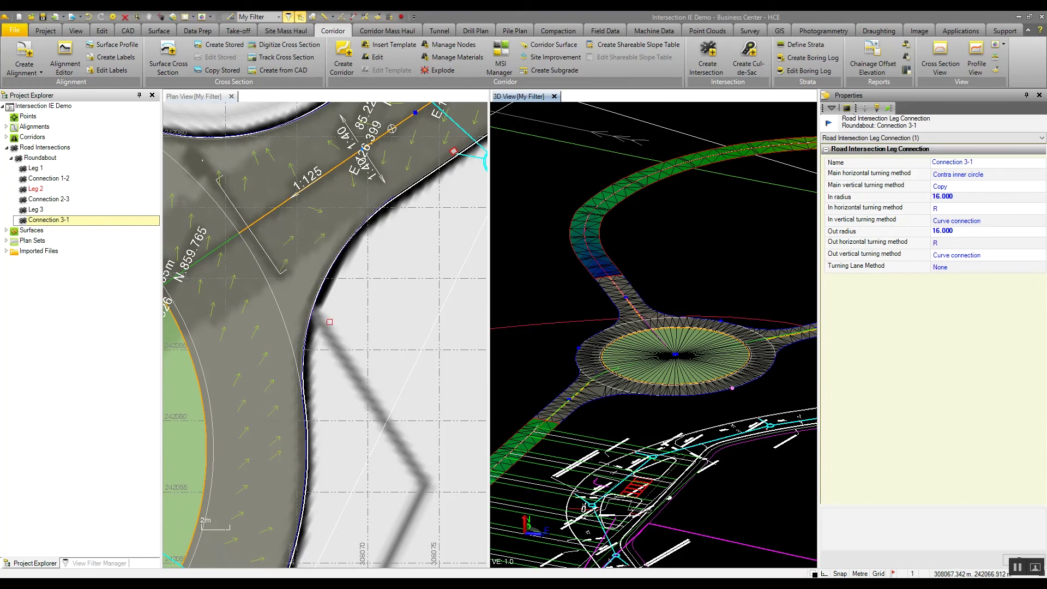
scroll(330, 322, "down", 2)
scroll(327, 327, "down", 3)
scroll(324, 335, "down", 3)
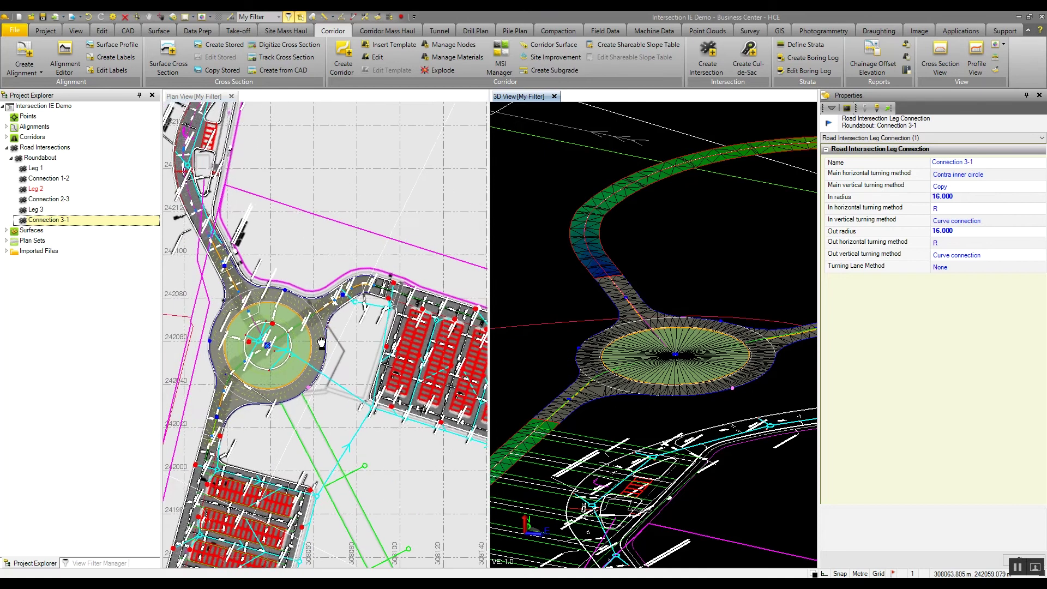
middle_click_drag(321, 342, 404, 320)
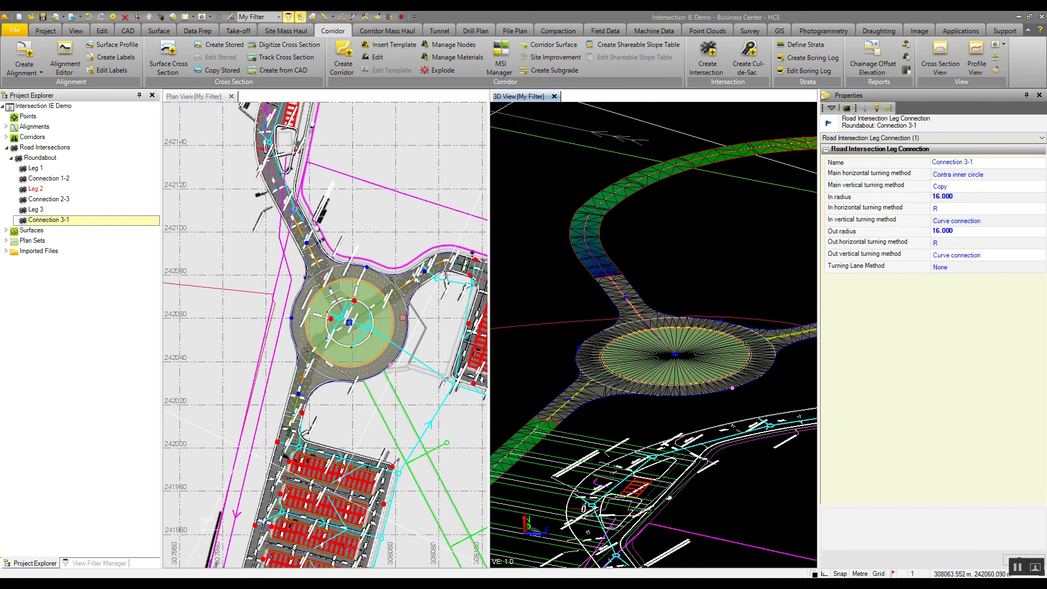
- Select Leg 3 and bring its approach road into view
left_click(45, 170)
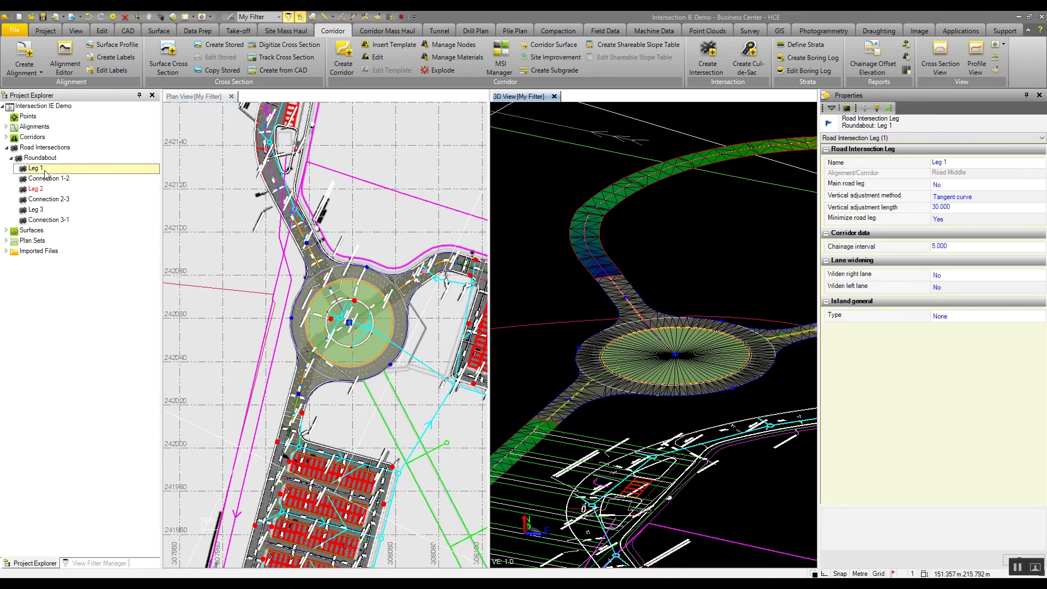
left_click(38, 212)
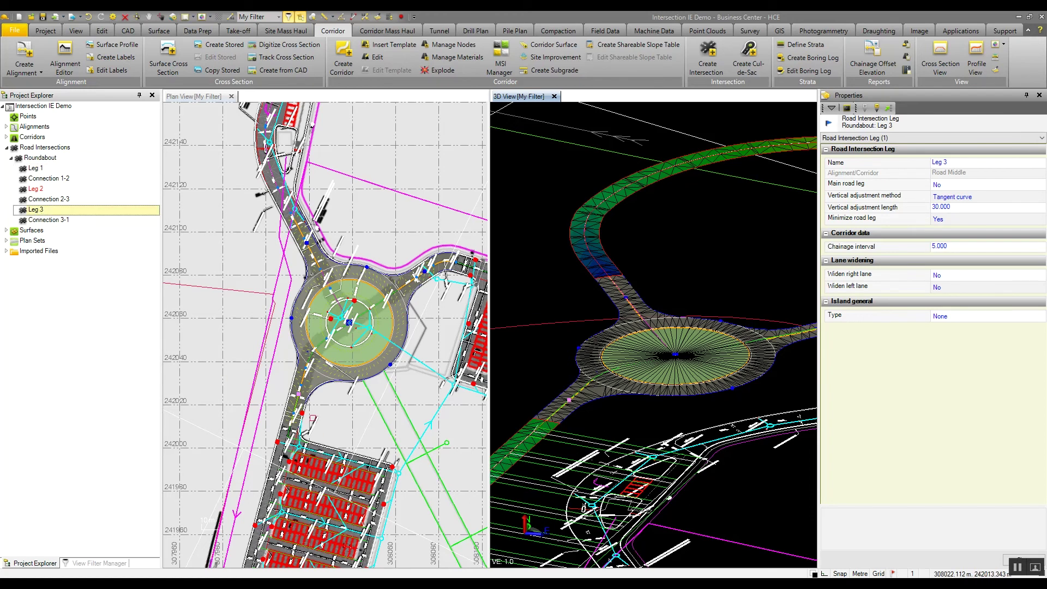
scroll(325, 374, "up", 5)
middle_click_drag(326, 374, 315, 408)
scroll(627, 385, "up", 2)
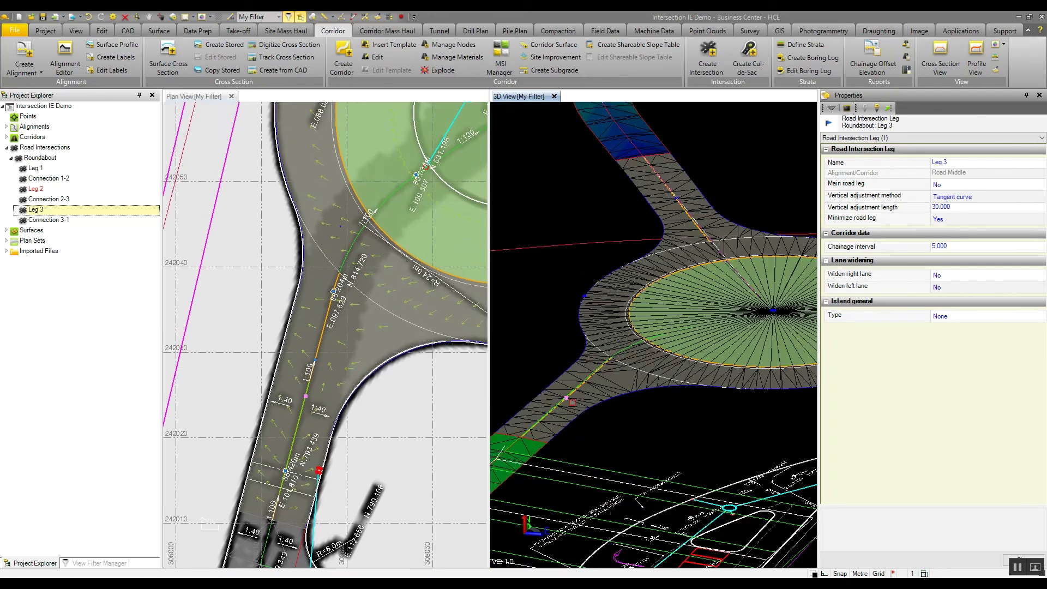
scroll(627, 385, "up", 2)
scroll(628, 386, "up", 2)
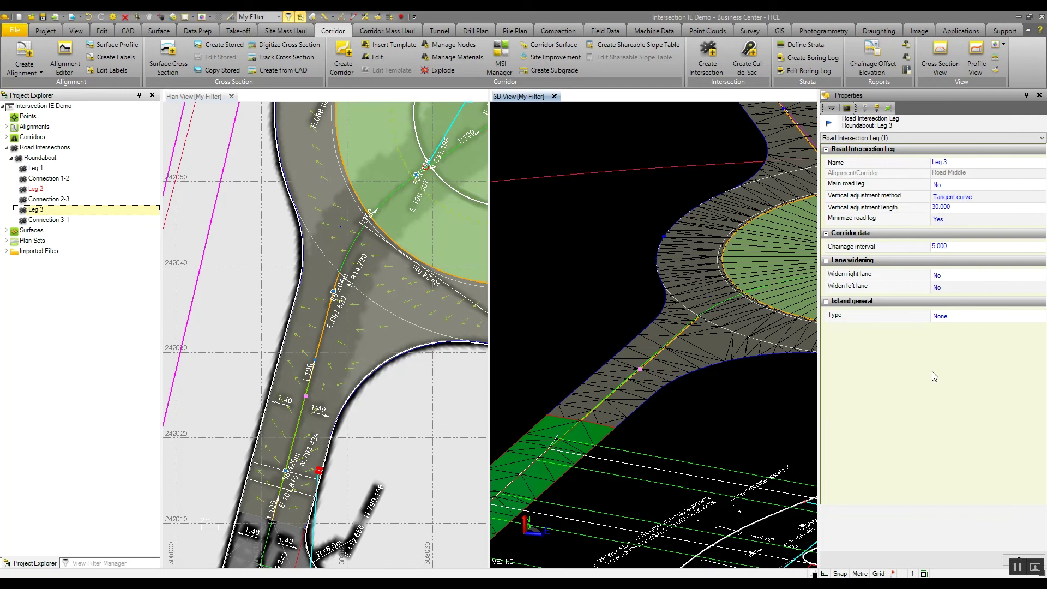
- Set Leg 3's island type to Roundabout island
left_click(982, 316)
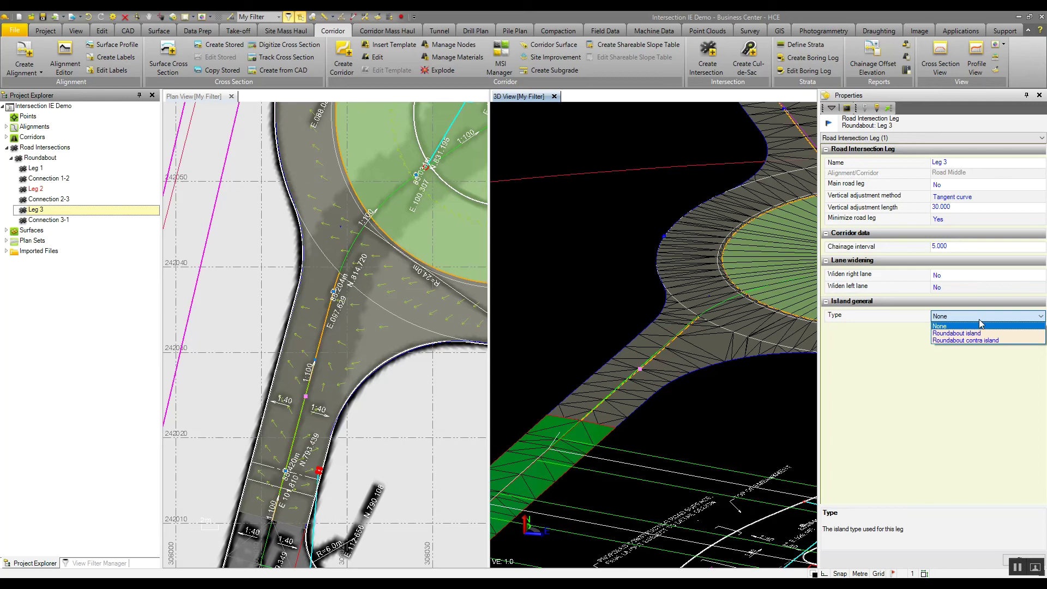
left_click(971, 333)
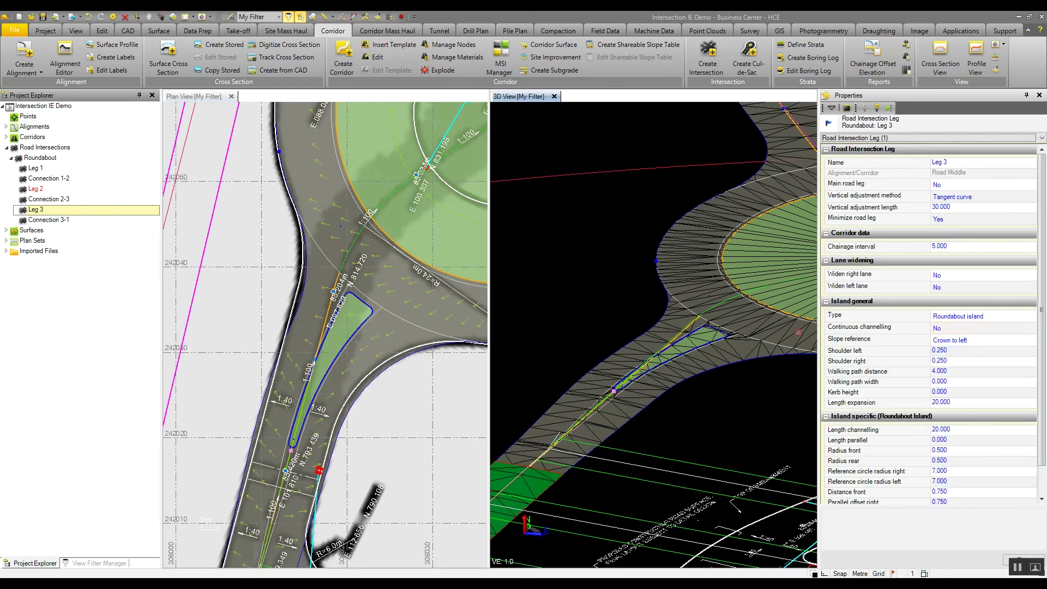
scroll(709, 328, "up", 2)
scroll(654, 333, "up", 2)
scroll(602, 340, "up", 2)
scroll(622, 350, "down", 1)
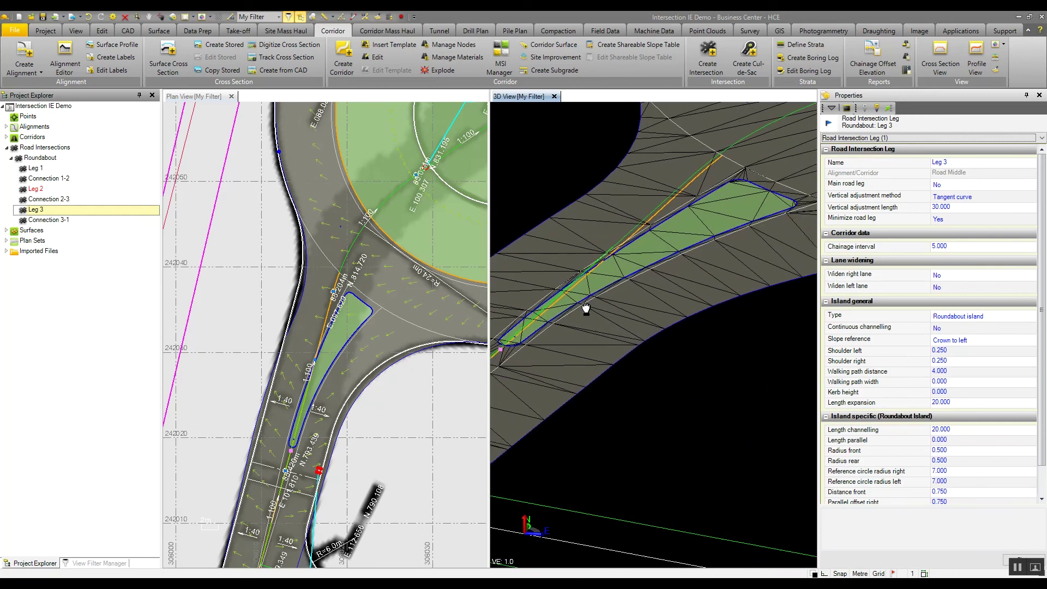
scroll(585, 306, "down", 1)
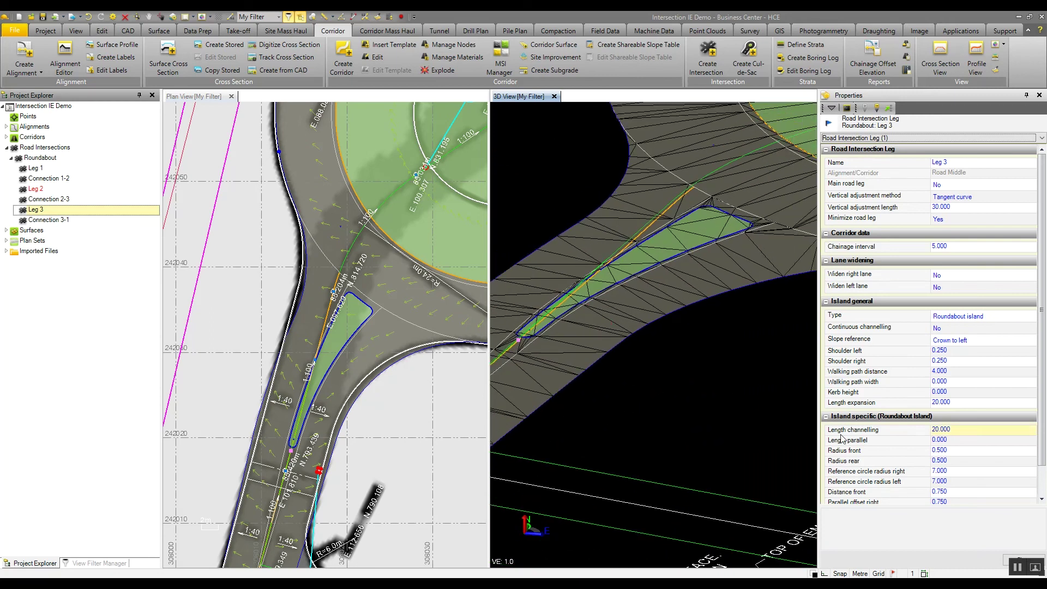
- Give Leg 3's splitter island a 0.5 kerb height and a 2 m walking path
left_click(918, 391)
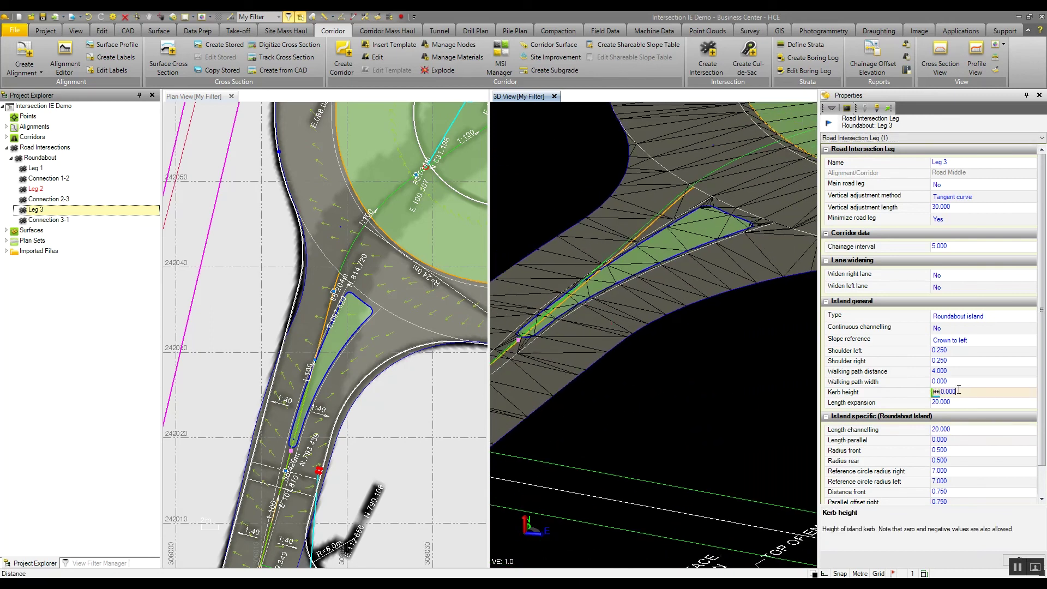
type(".5")
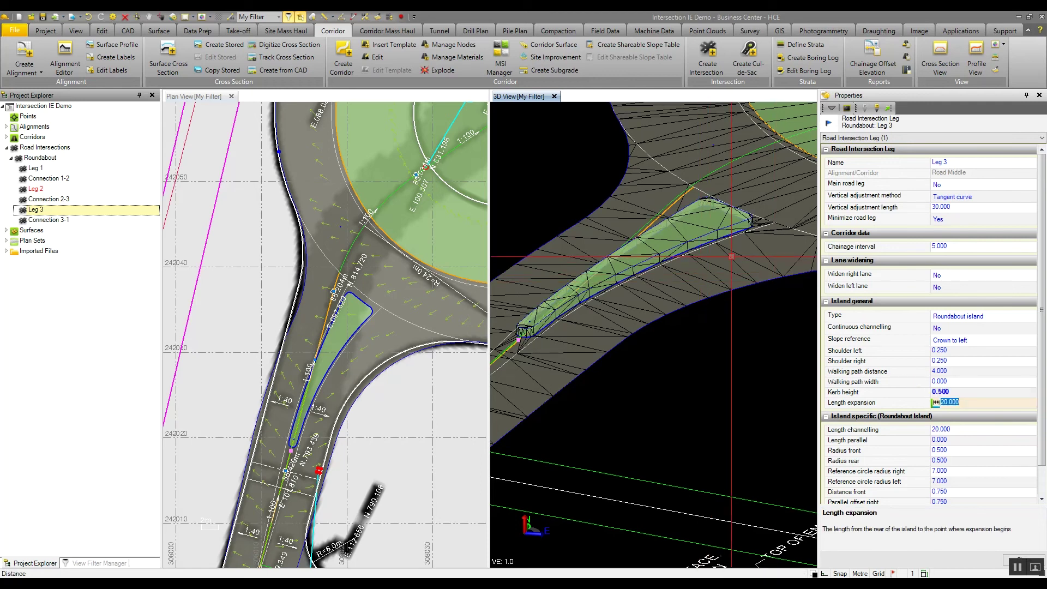
left_click(957, 381)
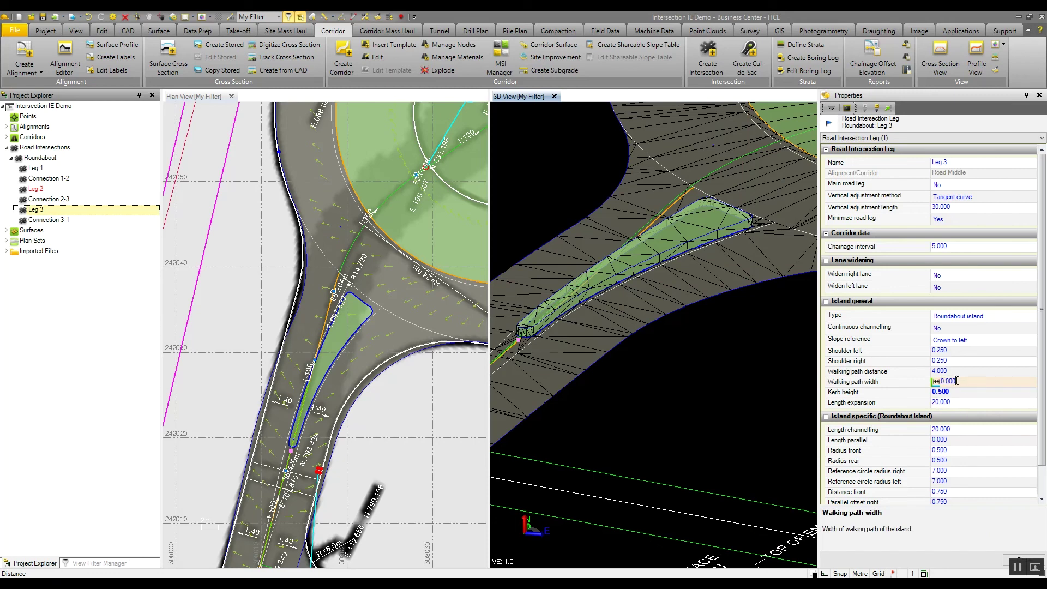
double_click(949, 381)
type("2")
key("Return")
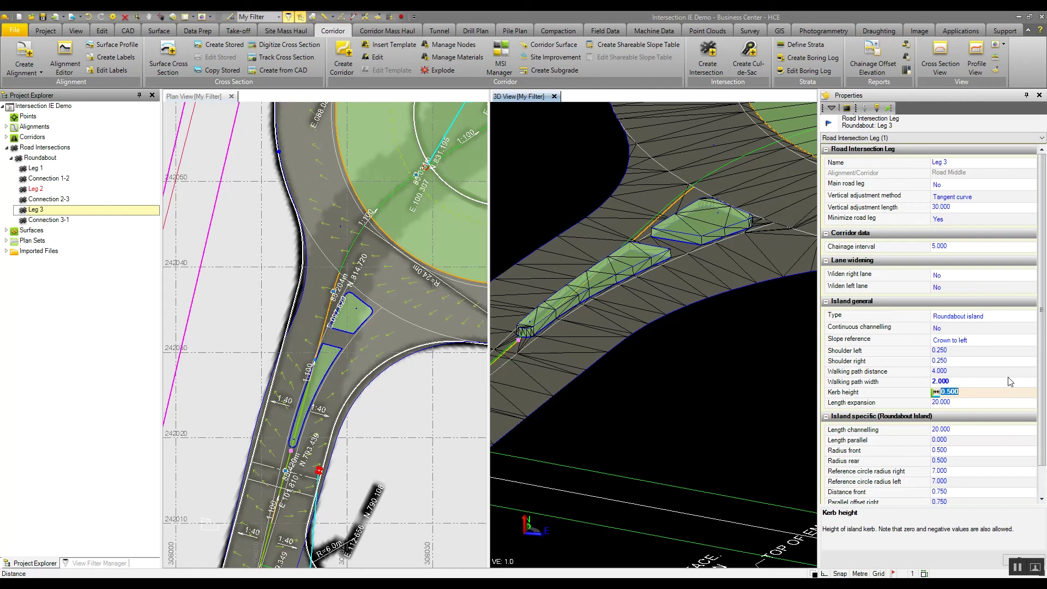
scroll(1036, 429, "down", 2)
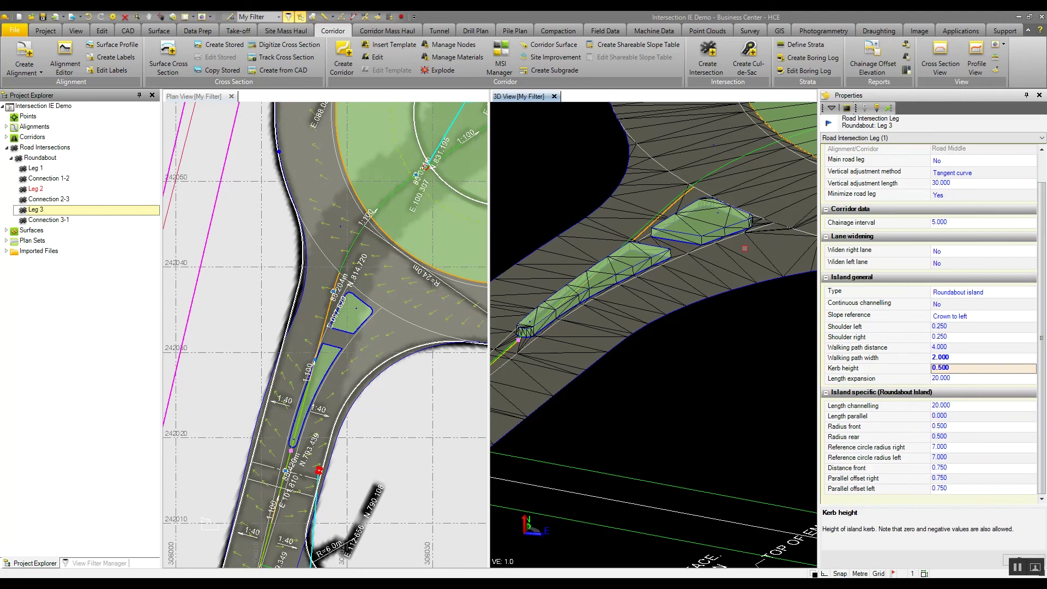
- Raise the roundabout centre CAD point's elevation from 85.116 to 87
scroll(626, 409, "down", 3)
scroll(621, 411, "up", 1)
scroll(658, 388, "up", 2)
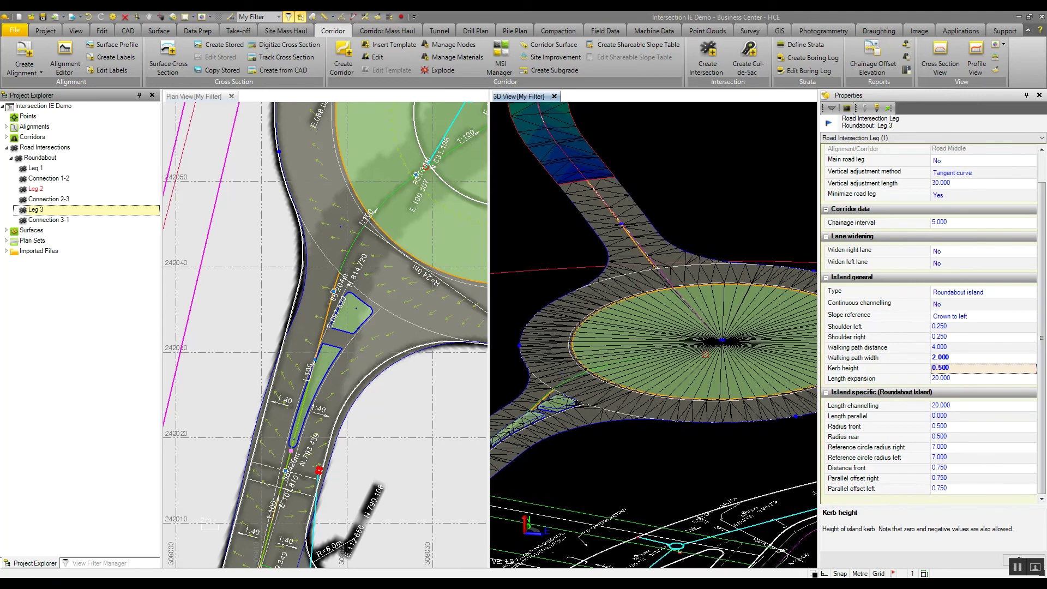
scroll(658, 389, "up", 2)
left_click(733, 329)
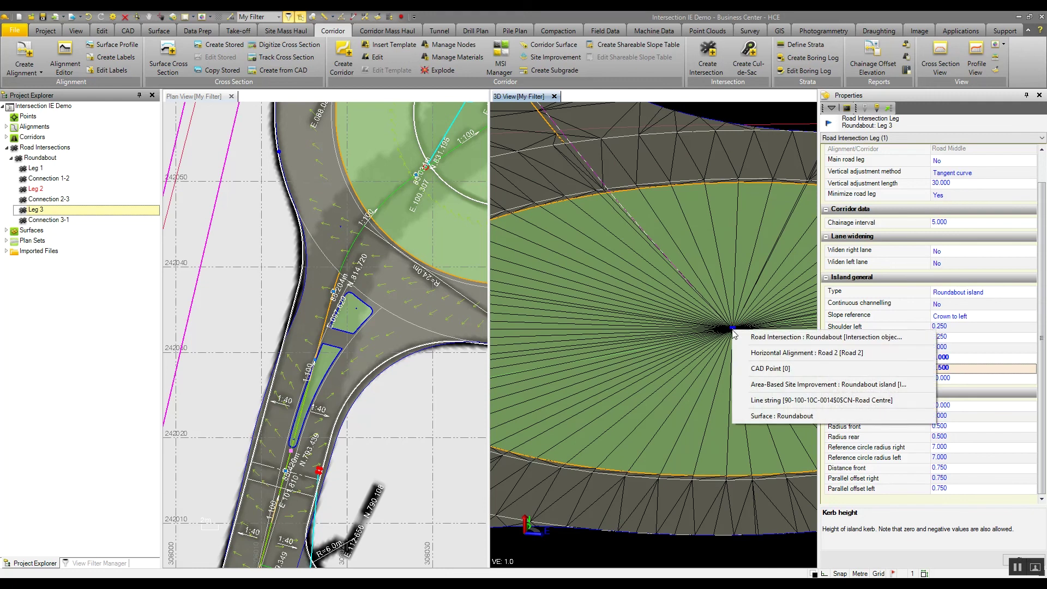
left_click(753, 368)
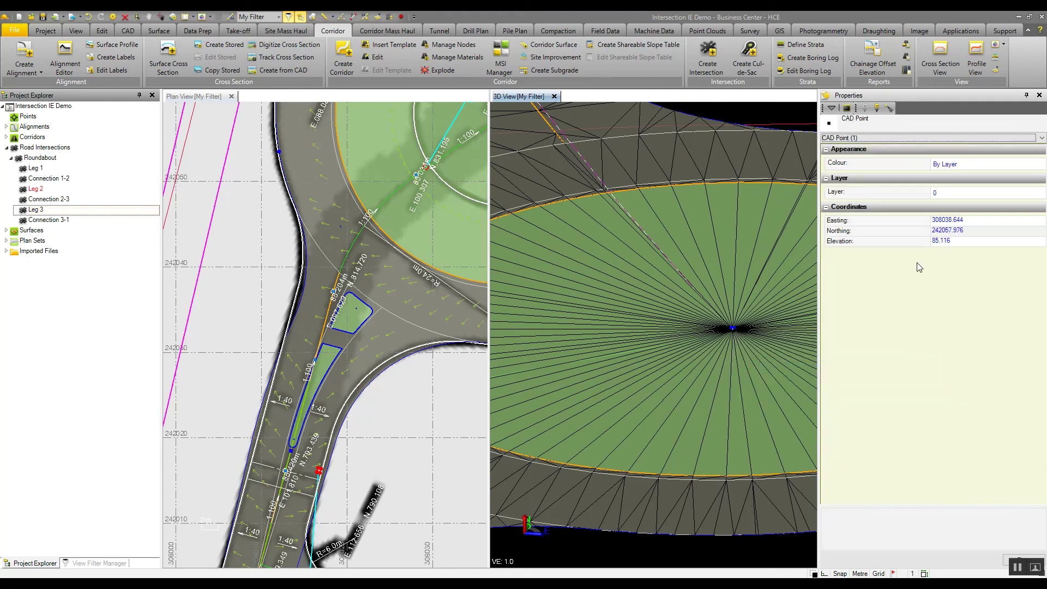
left_click(922, 242)
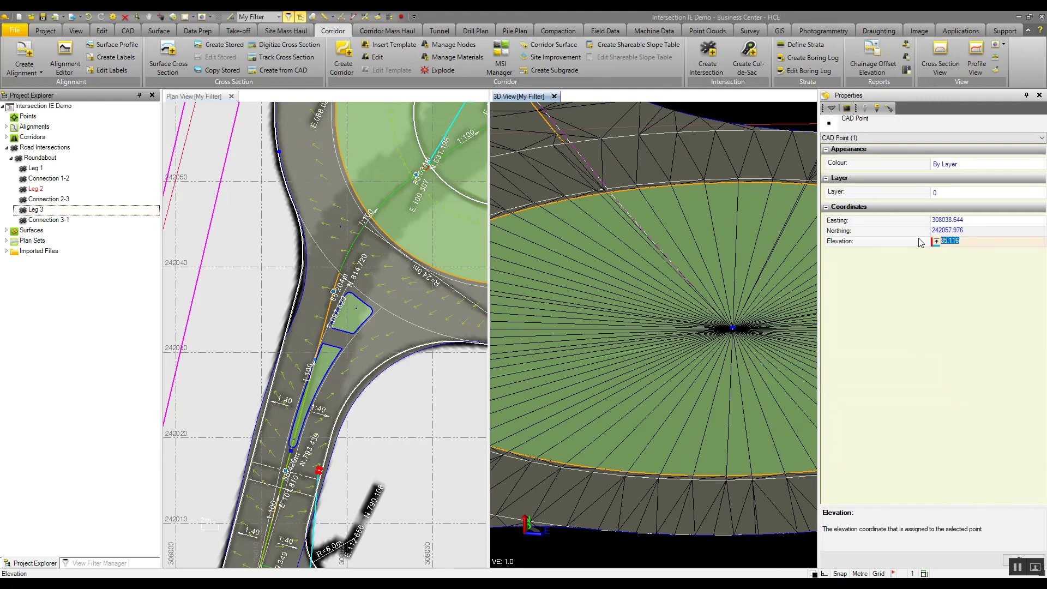
type("87")
key("Return")
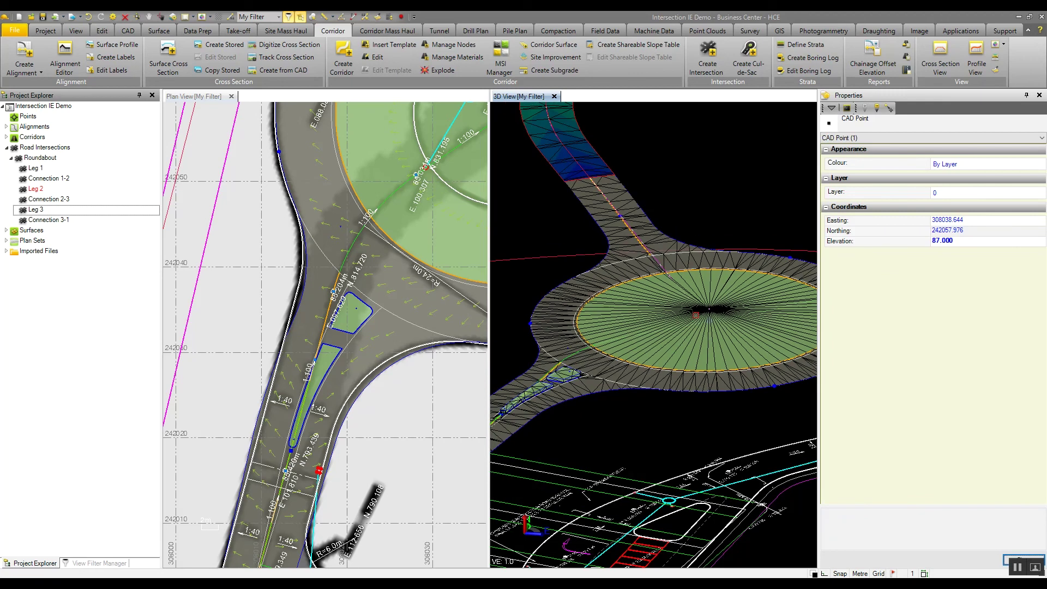
- Orbit the 3D model to inspect the roundabout and Leg 3's splitter island
scroll(706, 330, "up", 5)
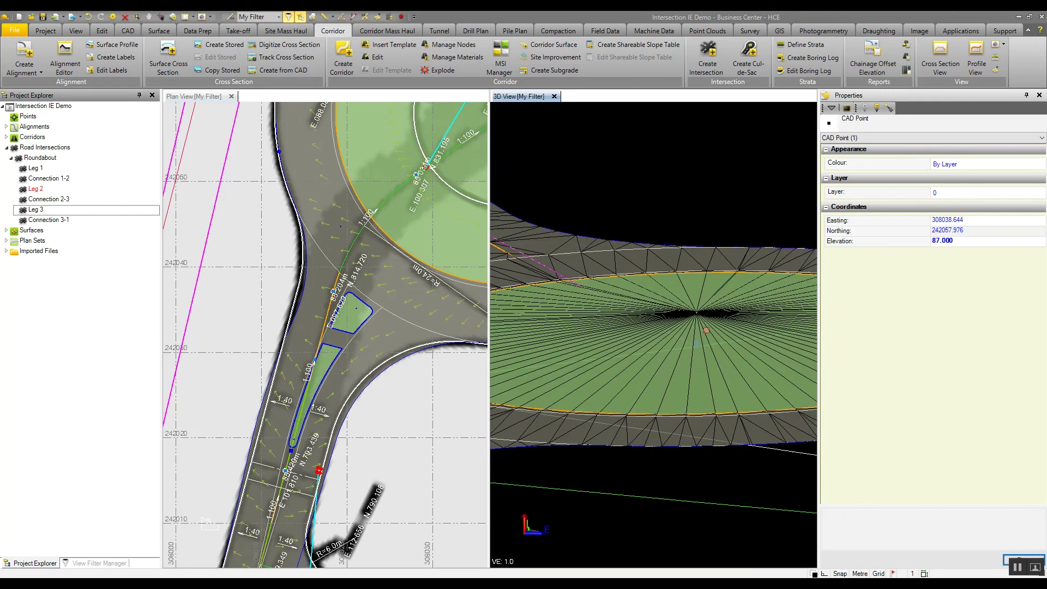
scroll(693, 336, "down", 1)
scroll(693, 335, "down", 2)
scroll(693, 336, "down", 2)
scroll(692, 335, "down", 3)
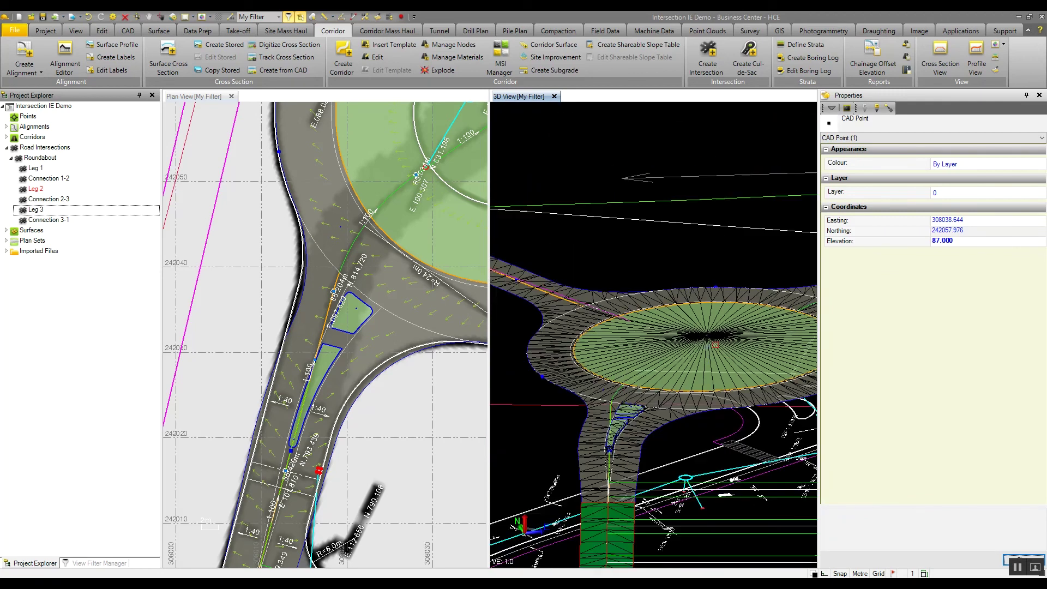
middle_click_drag(715, 345, 670, 389)
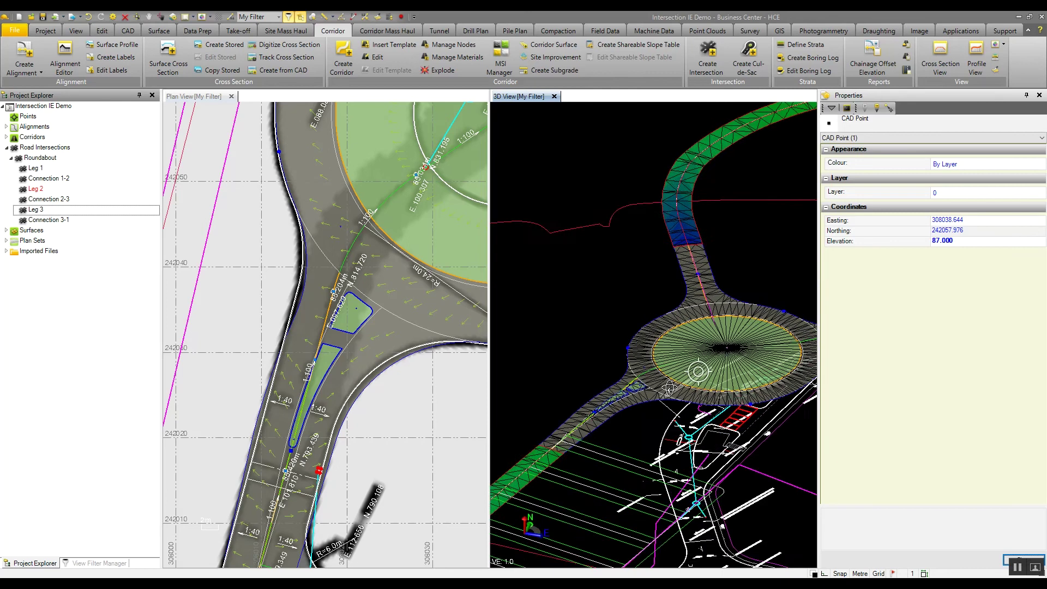
scroll(616, 405, "up", 3)
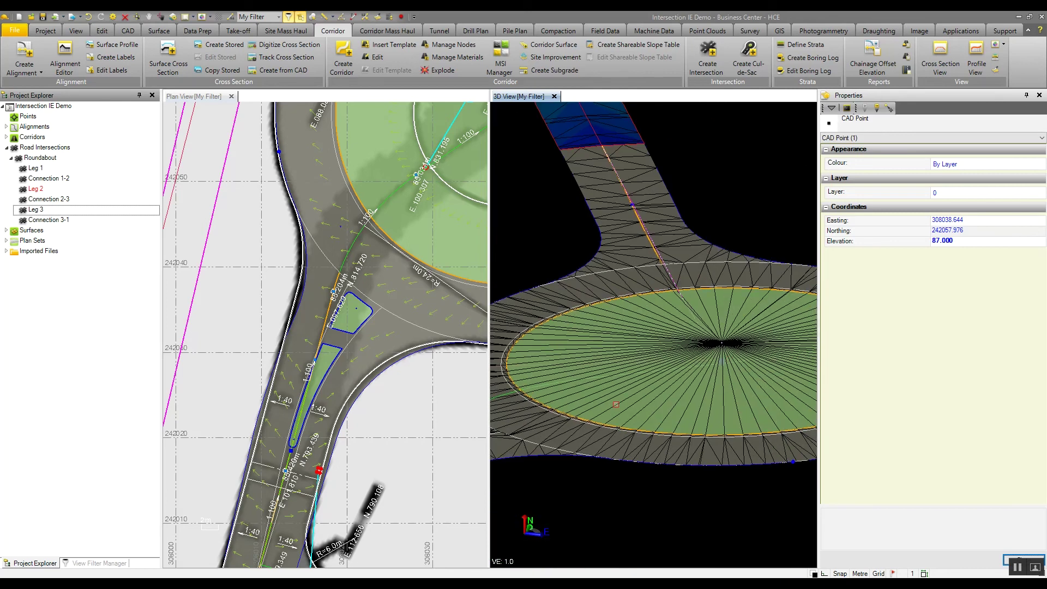
middle_click_drag(616, 404, 813, 321)
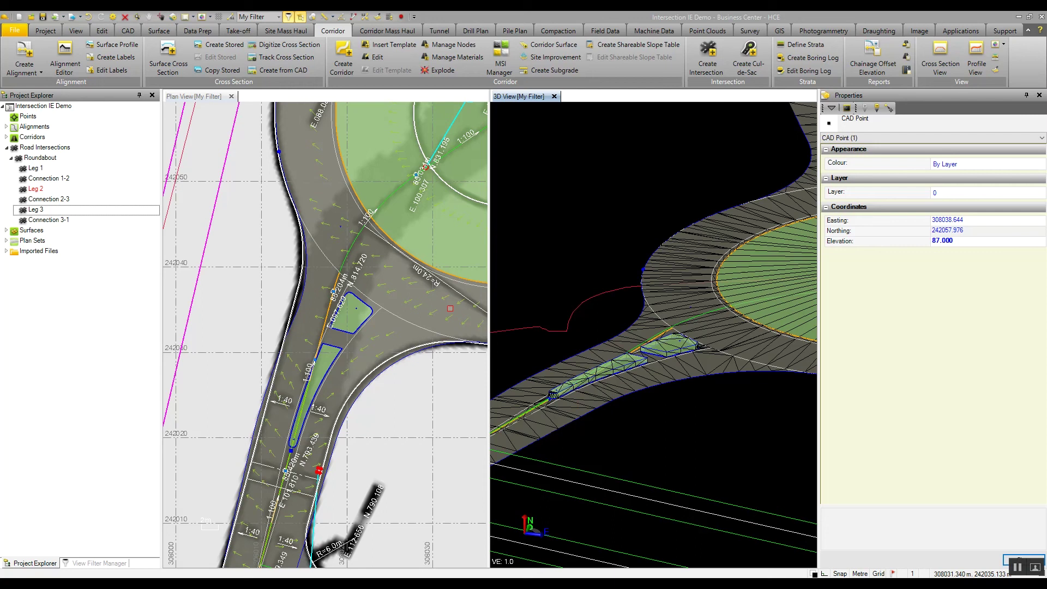
scroll(618, 299, "down", 3)
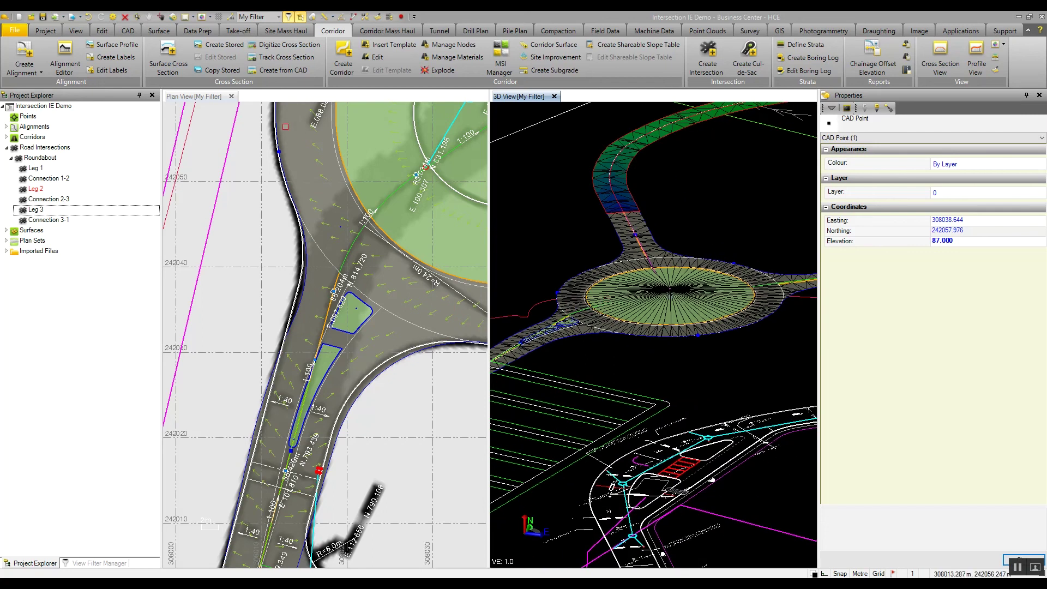
- Change the roundabout intersection's type to a T-junction
left_click(50, 159)
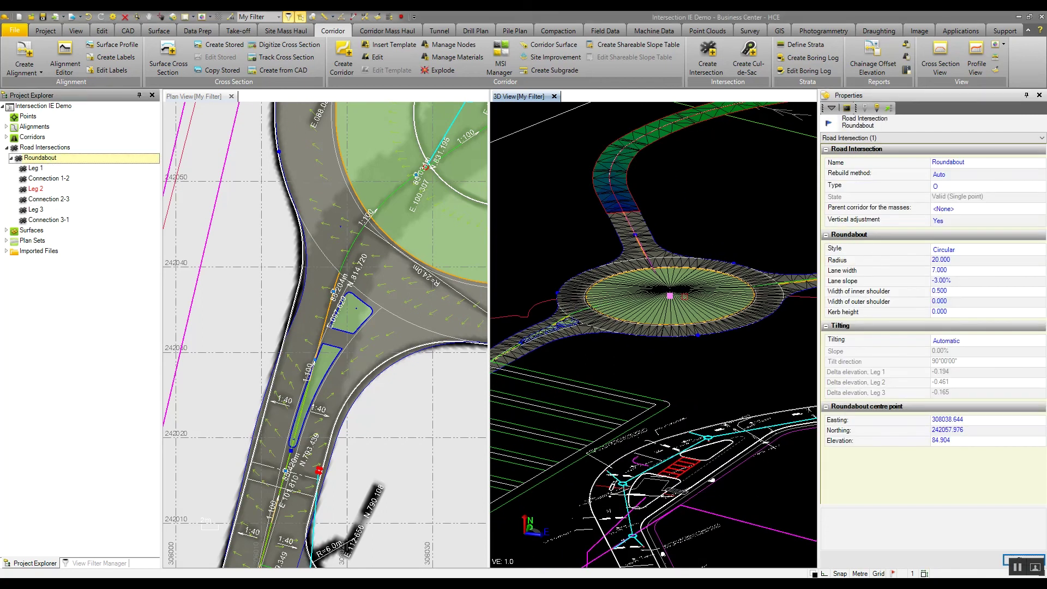
left_click(969, 185)
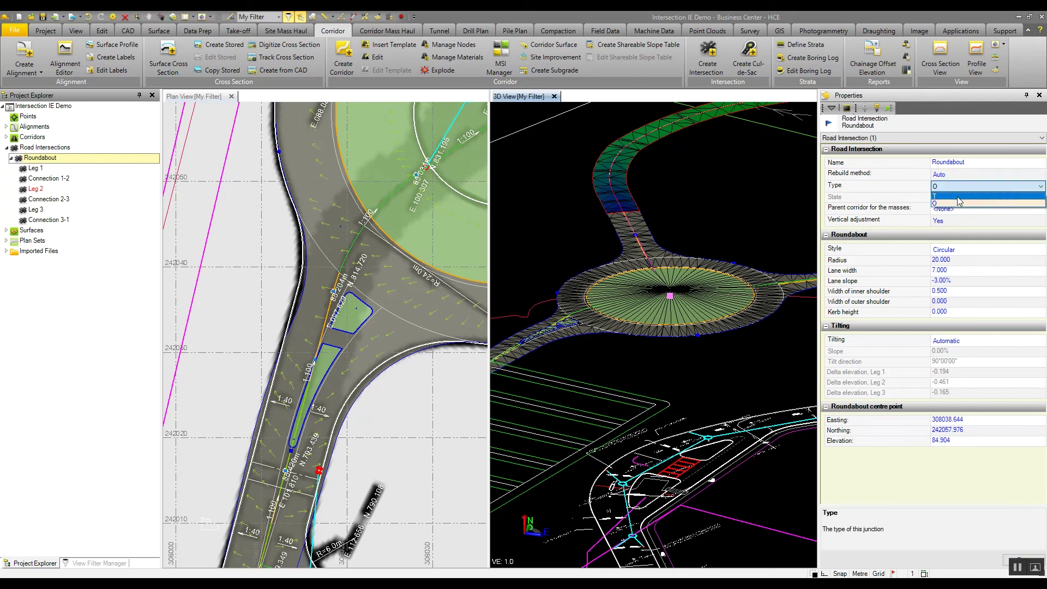
left_click(958, 197)
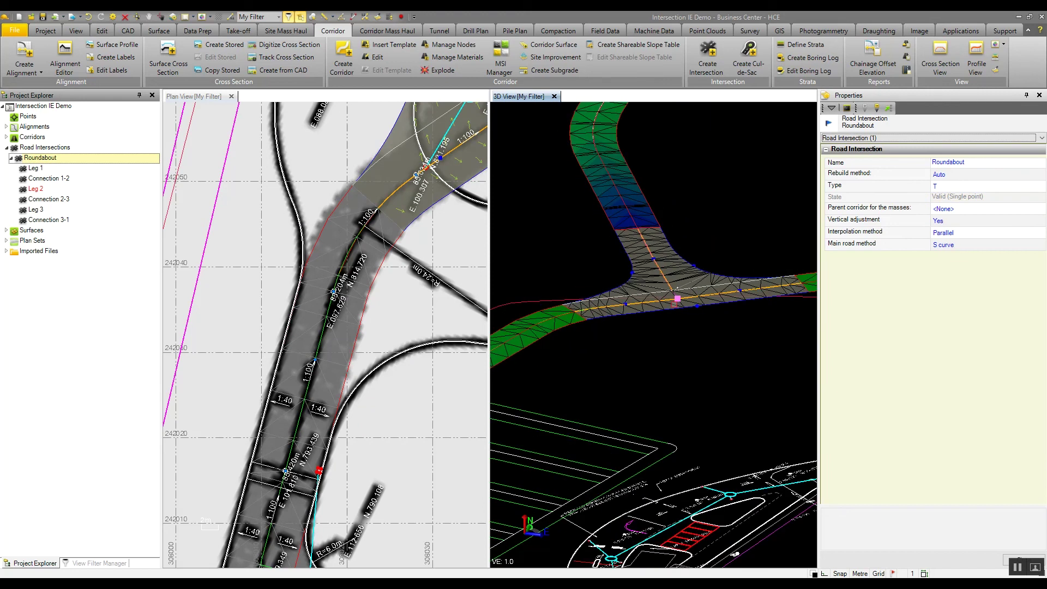
- Give Leg 1 a Drop-type island and rotate the 3D view to inspect it
left_click(58, 171)
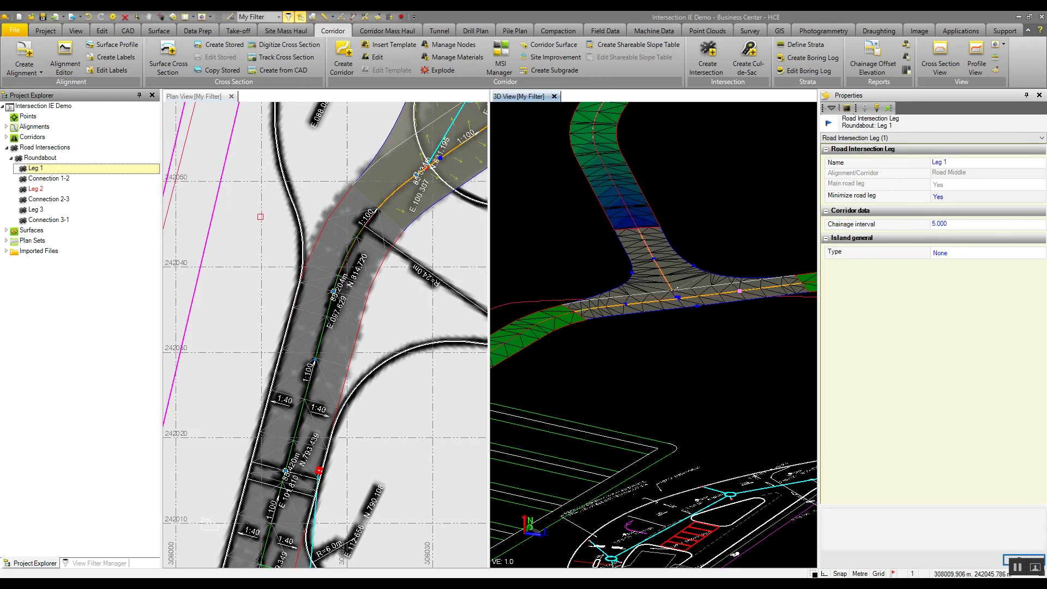
left_click(991, 251)
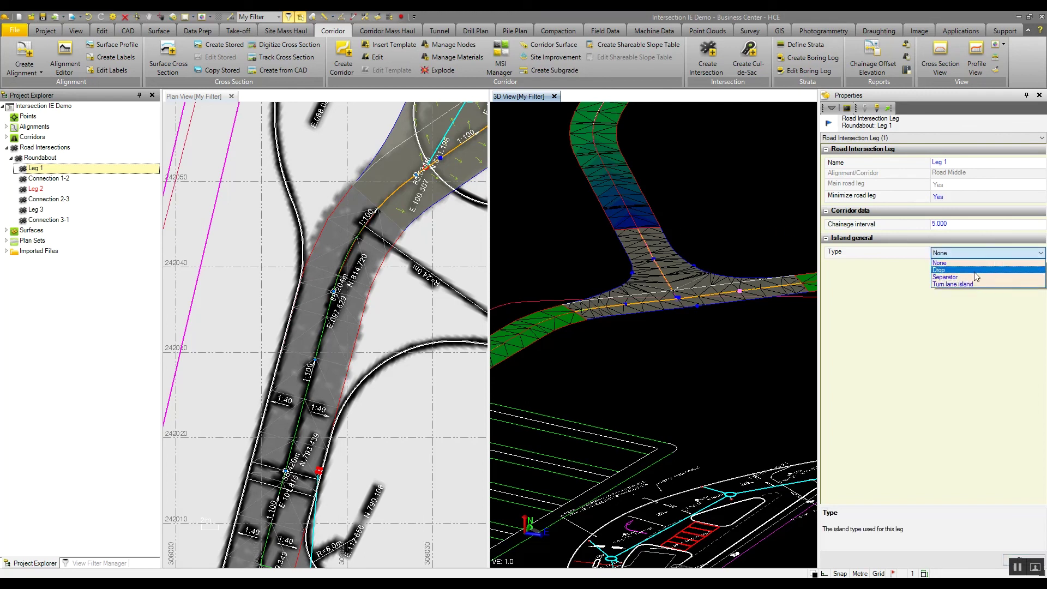
left_click(975, 270)
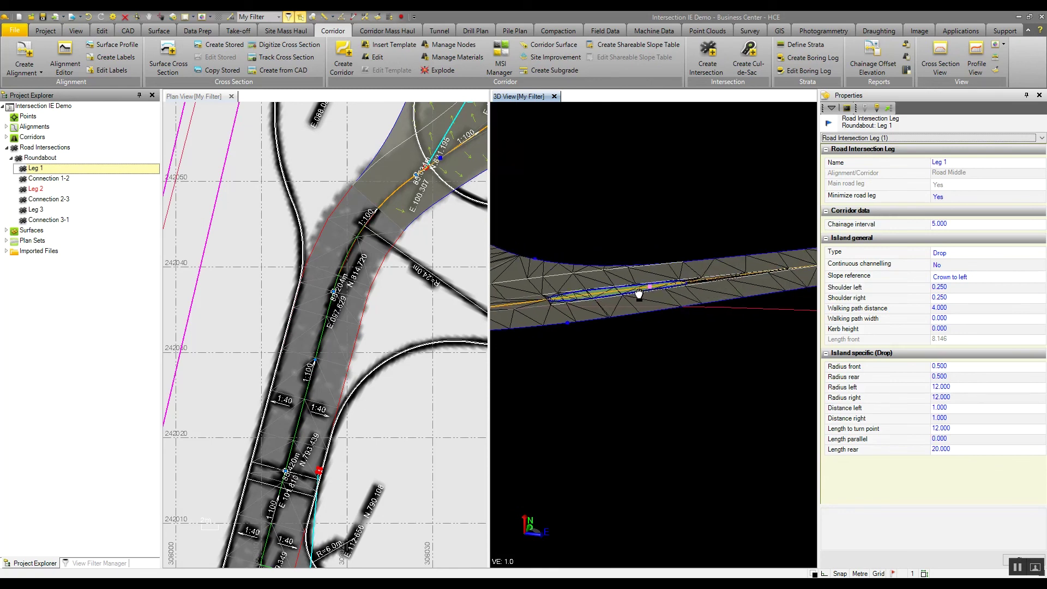
middle_click_drag(636, 293, 634, 296)
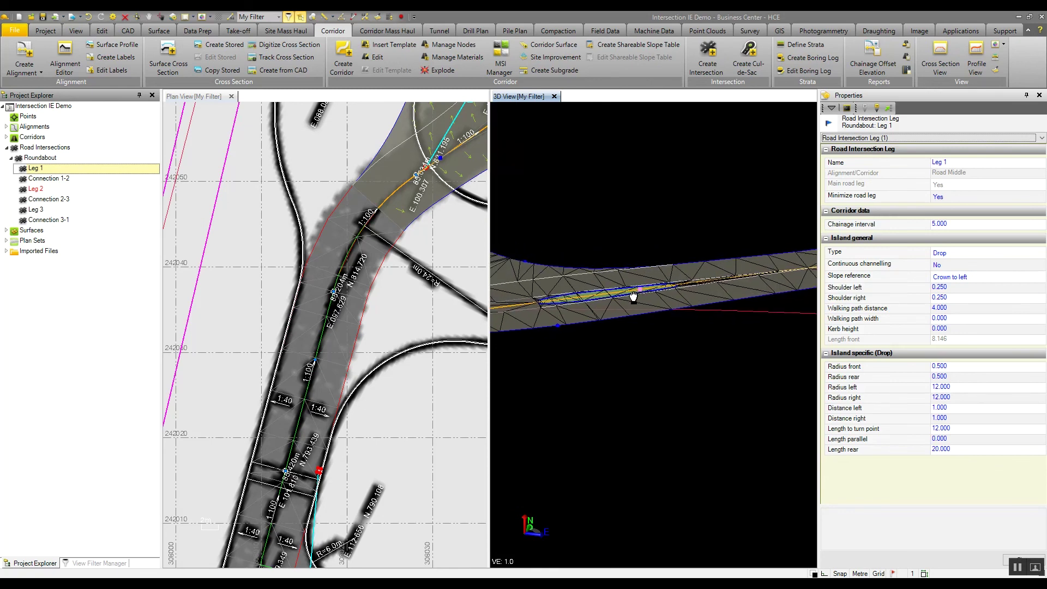
- Check the Road Intersection computation settings in Project Settings, keeping the driving system on right-hand traffic
left_click(46, 31)
left_click(49, 54)
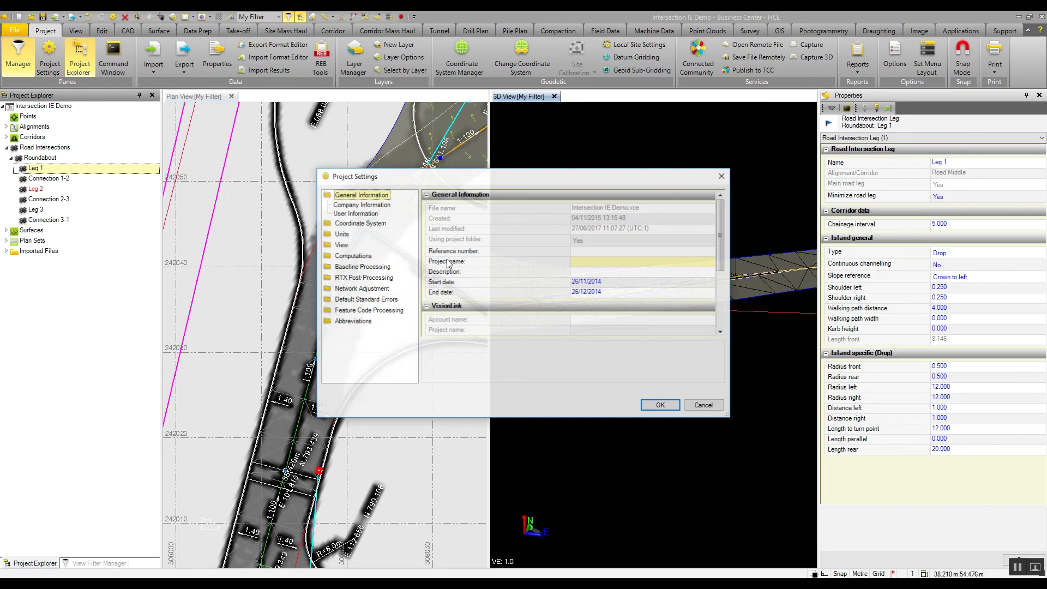
left_click(353, 256)
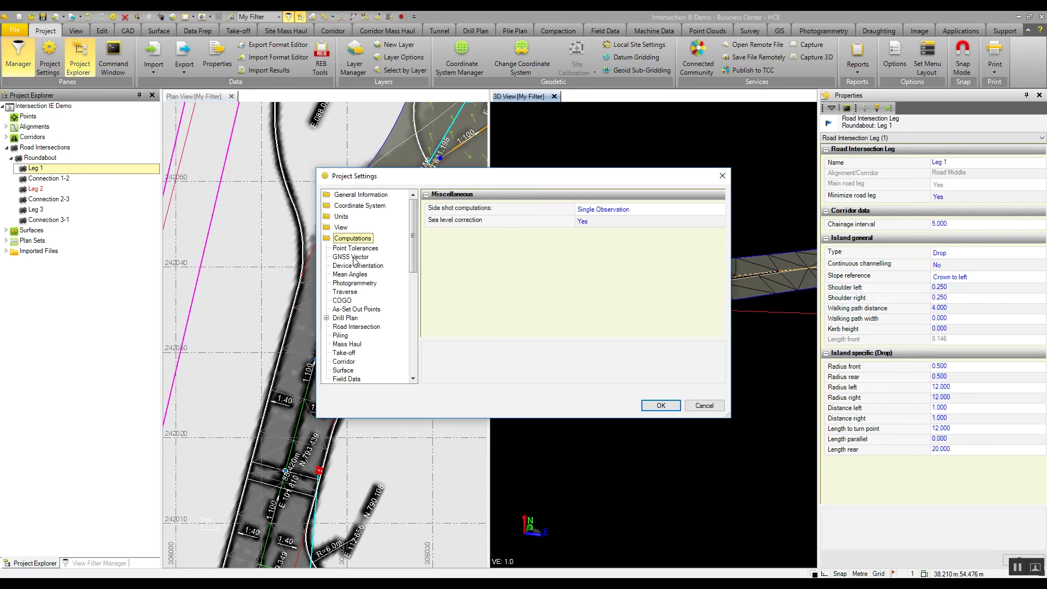
left_click(365, 328)
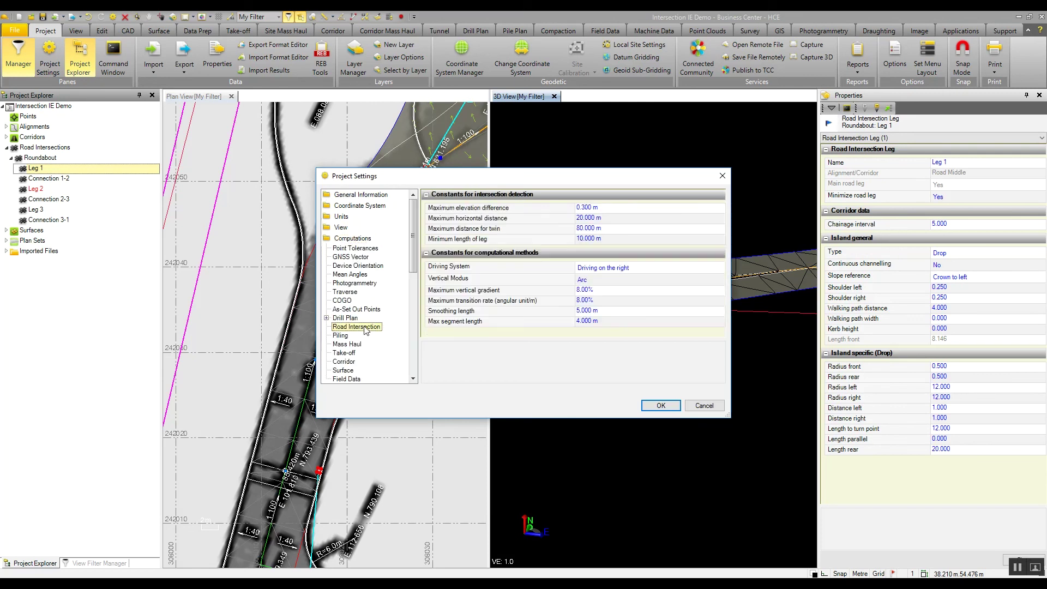
left_click(689, 268)
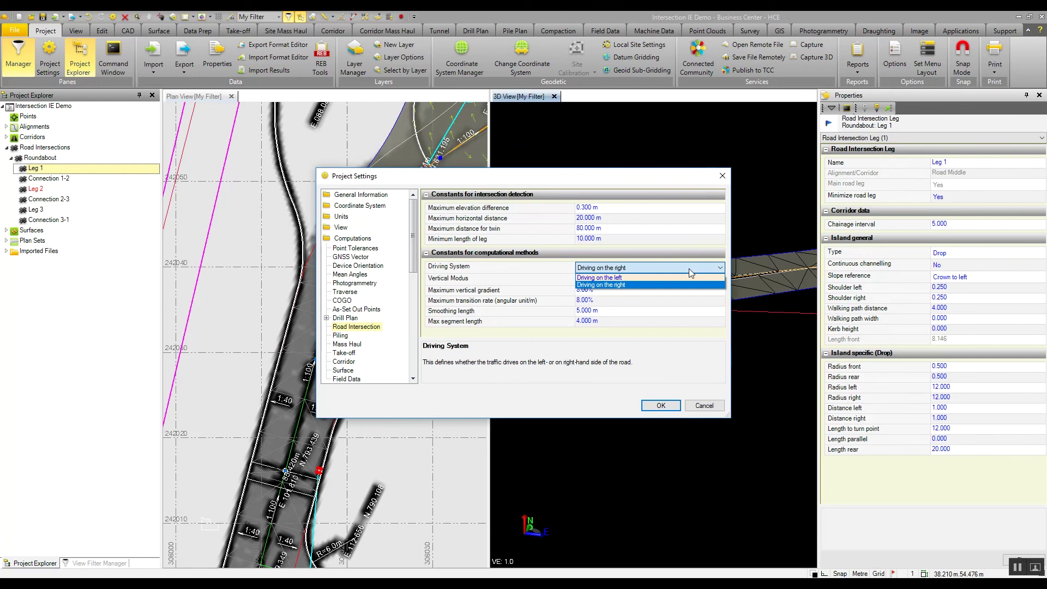
left_click(689, 268)
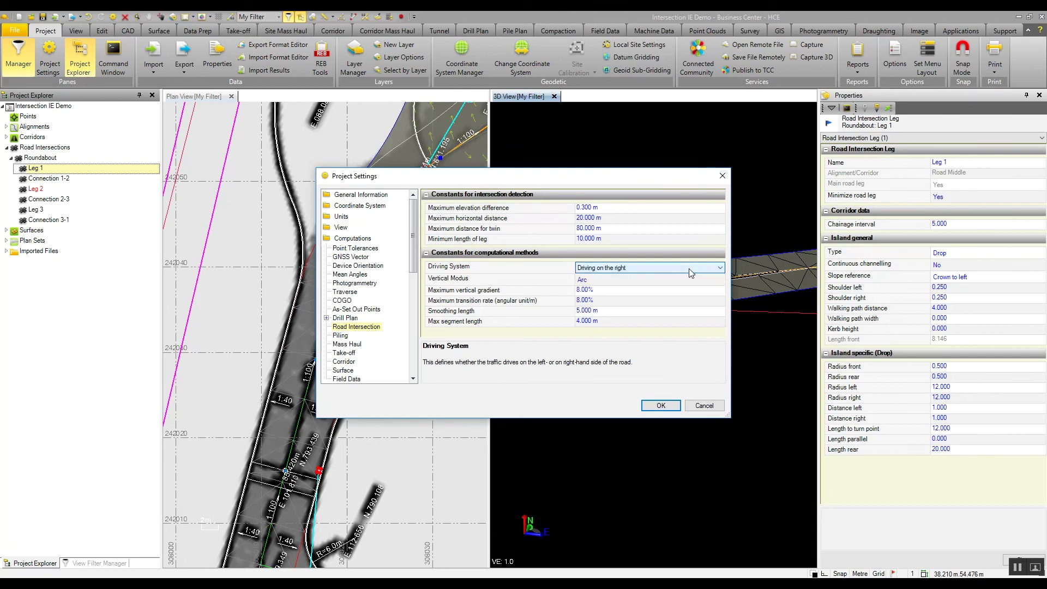